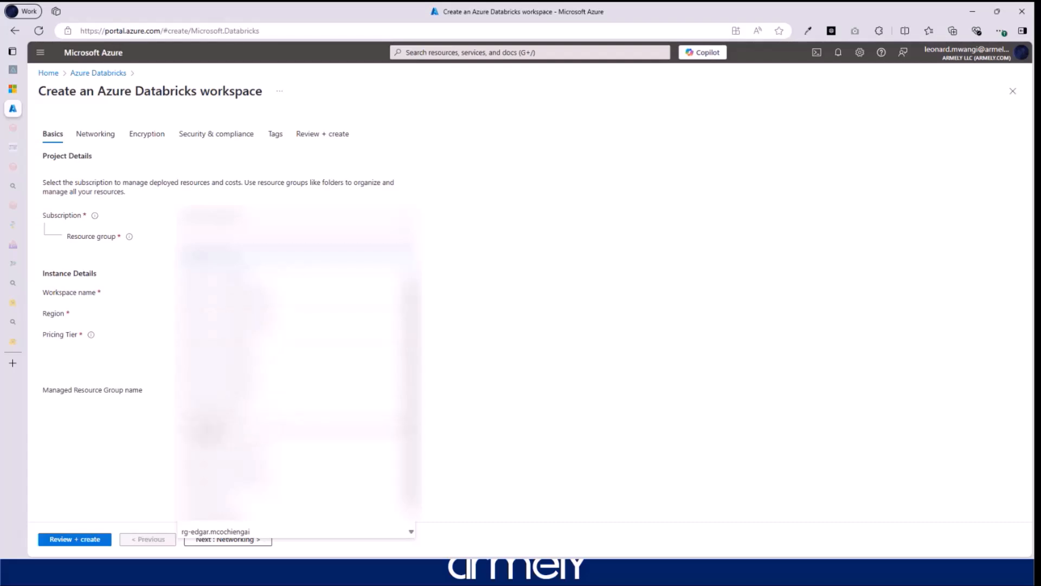
# - Choose the resource group and set the workspace region to South Central US
pyautogui.click(211, 432)
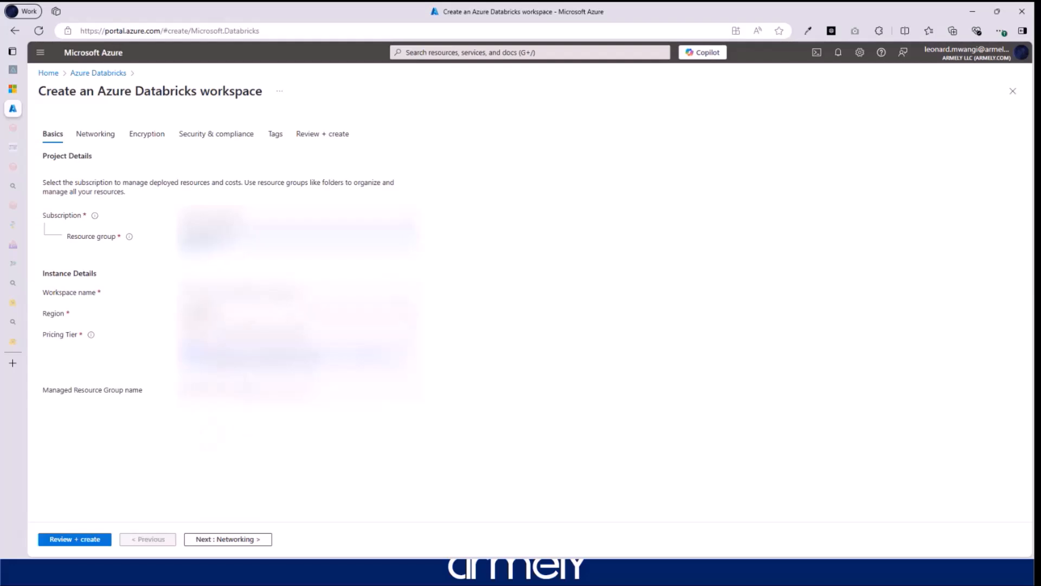
pyautogui.click(275, 315)
pyautogui.click(274, 329)
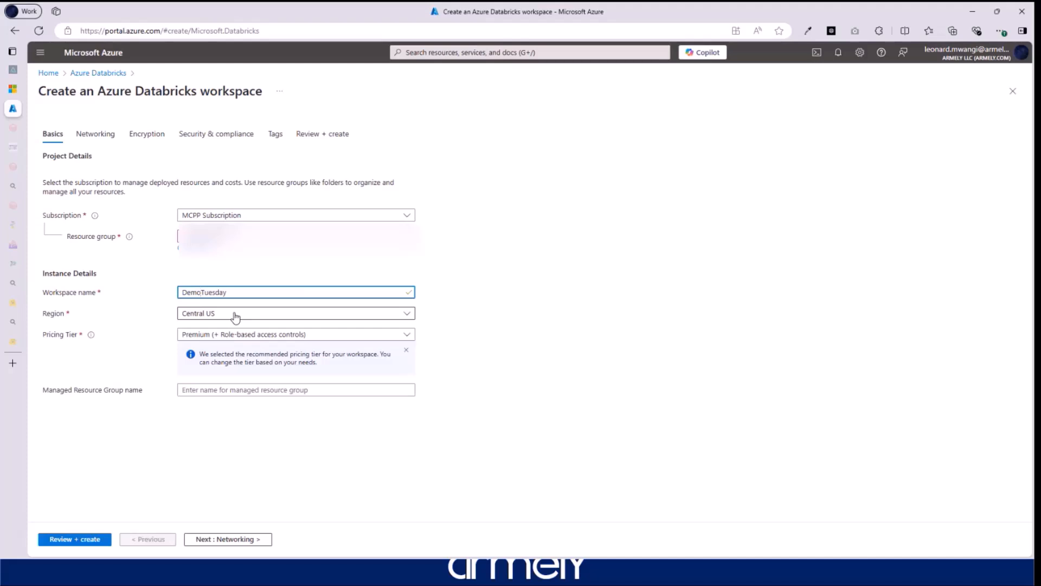
pyautogui.click(236, 315)
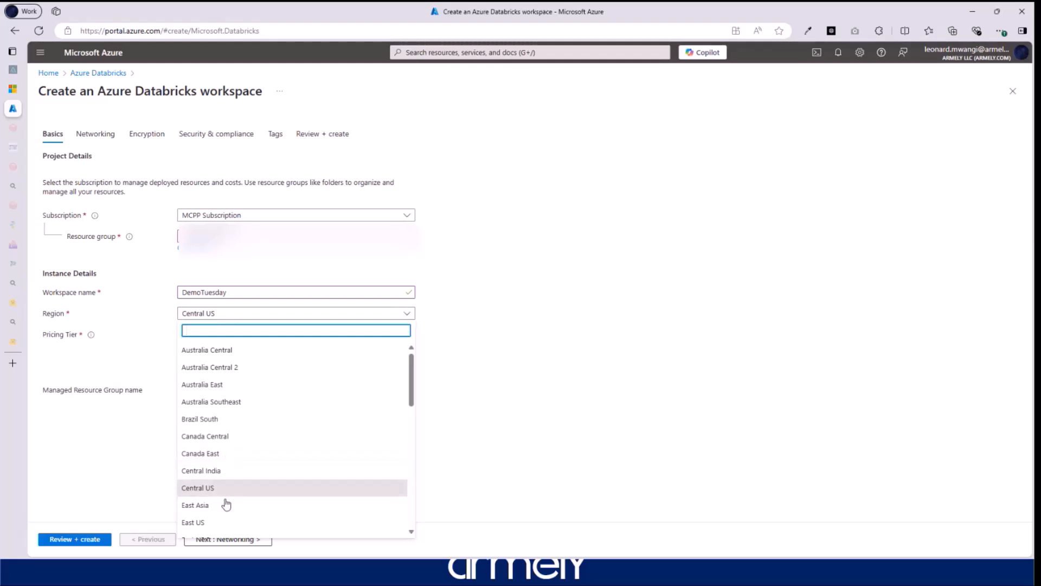
pyautogui.scroll(-5, 241, 472)
pyautogui.scroll(-3, 246, 477)
pyautogui.scroll(-2, 250, 481)
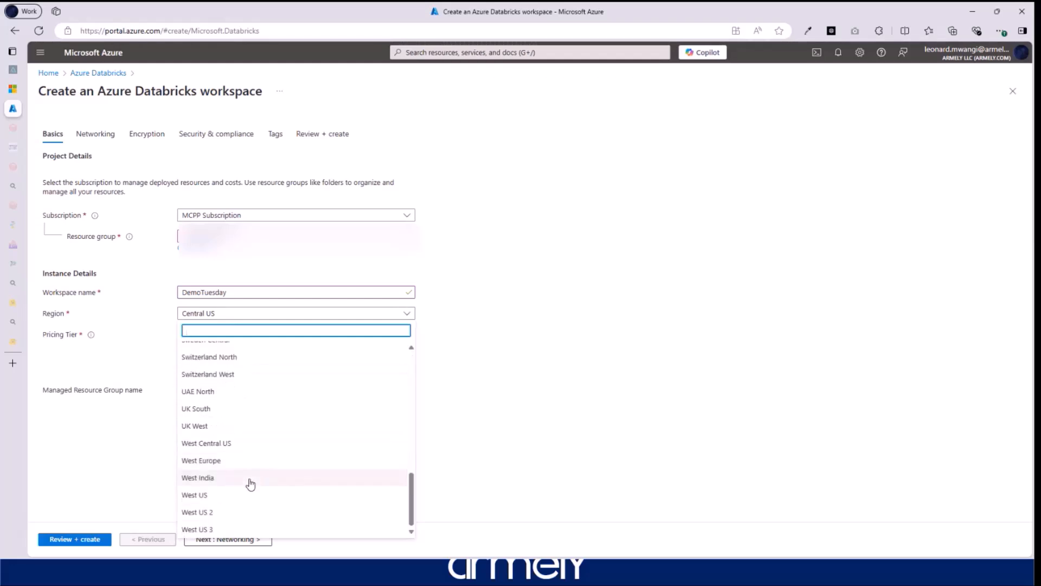
pyautogui.scroll(5, 249, 477)
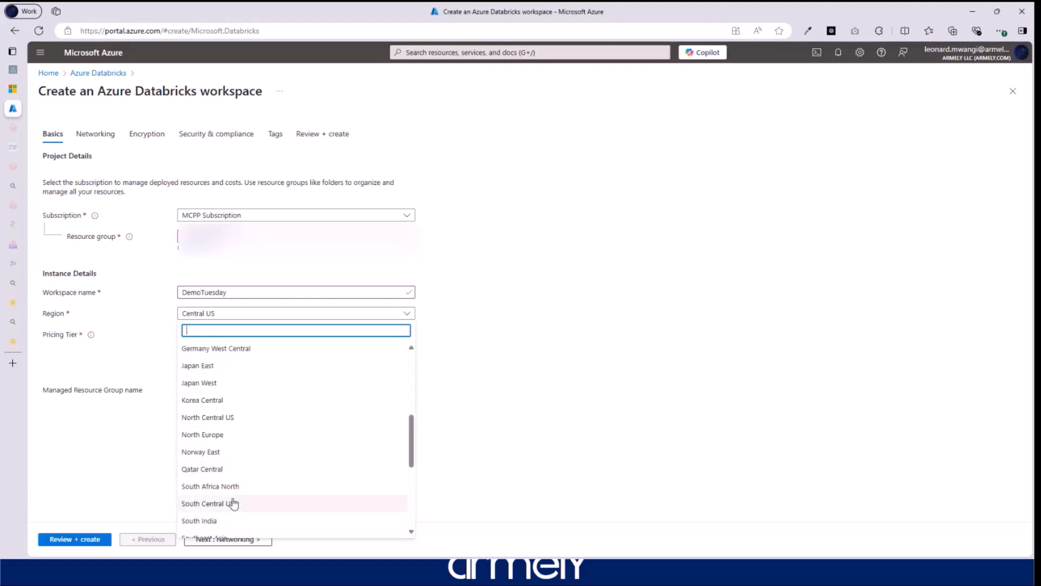
pyautogui.click(205, 504)
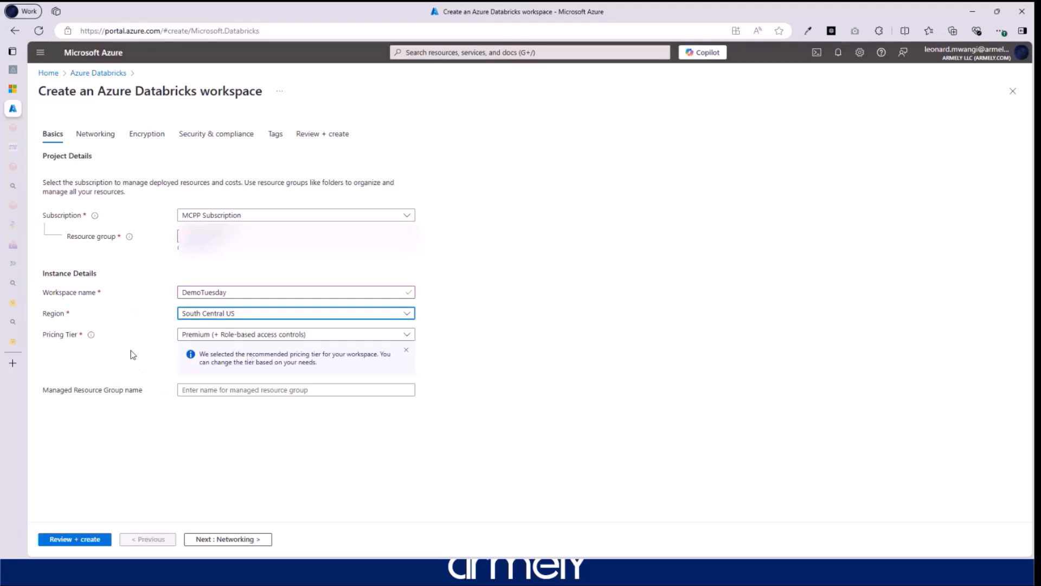
# - Set the pricing tier to the 14-day free Trial
pyautogui.moveTo(44, 339); pyautogui.dragTo(81, 343)
pyautogui.click(48, 346)
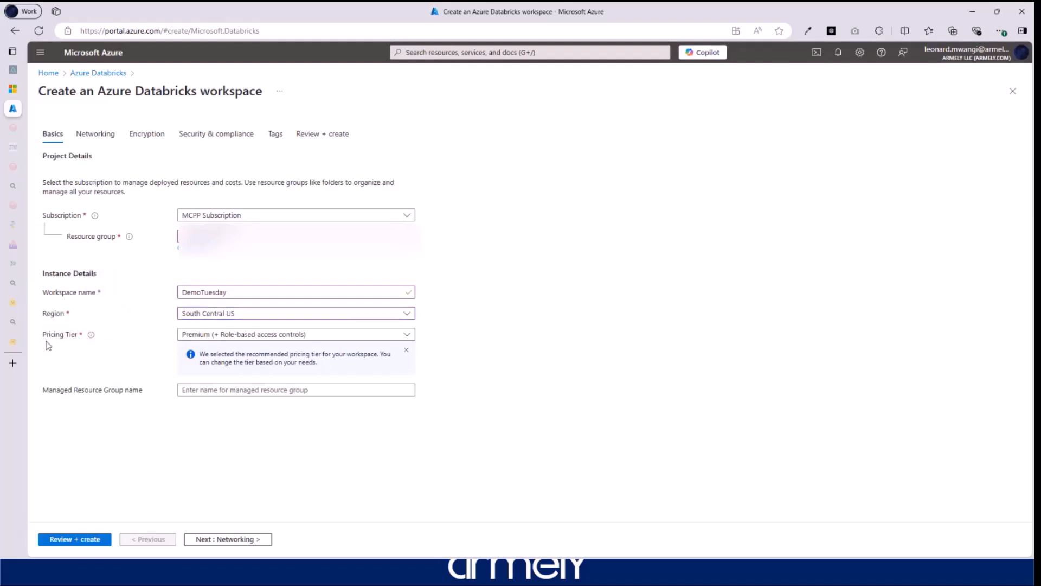
pyautogui.click(320, 339)
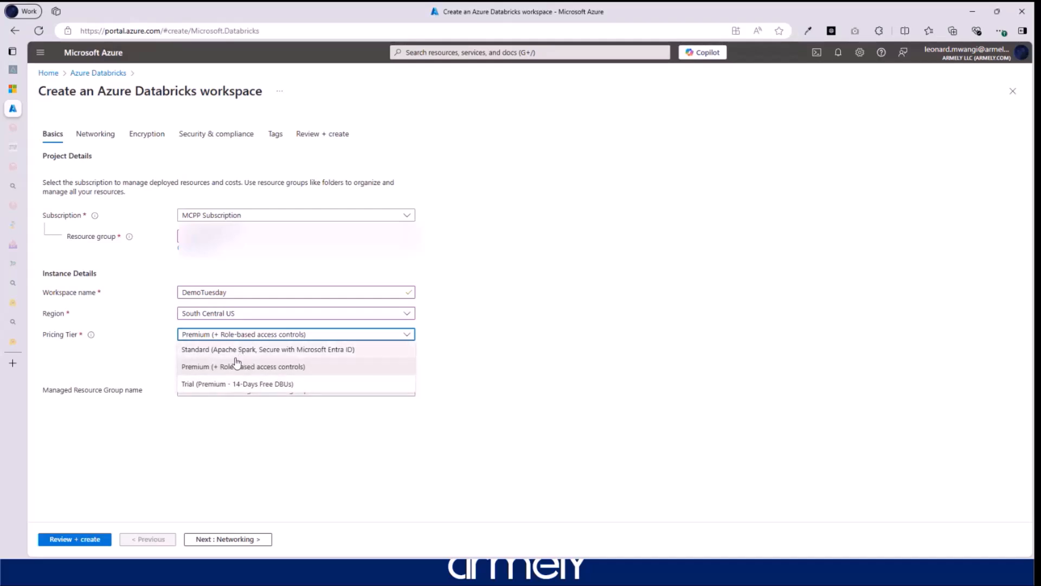
pyautogui.click(223, 386)
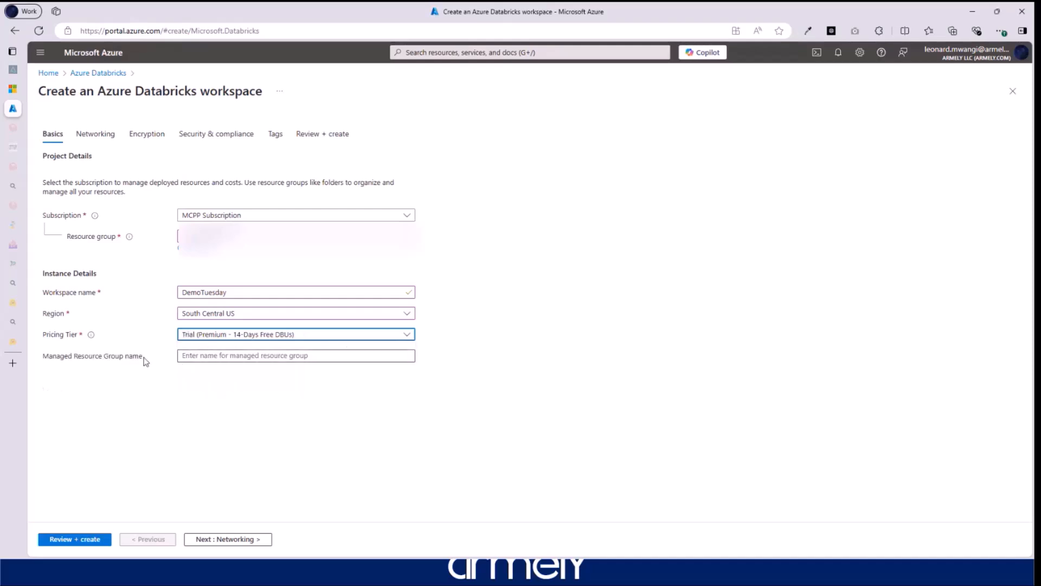
# - Name the managed resource group databrick_rg and continue to the Networking settings
pyautogui.click(204, 357)
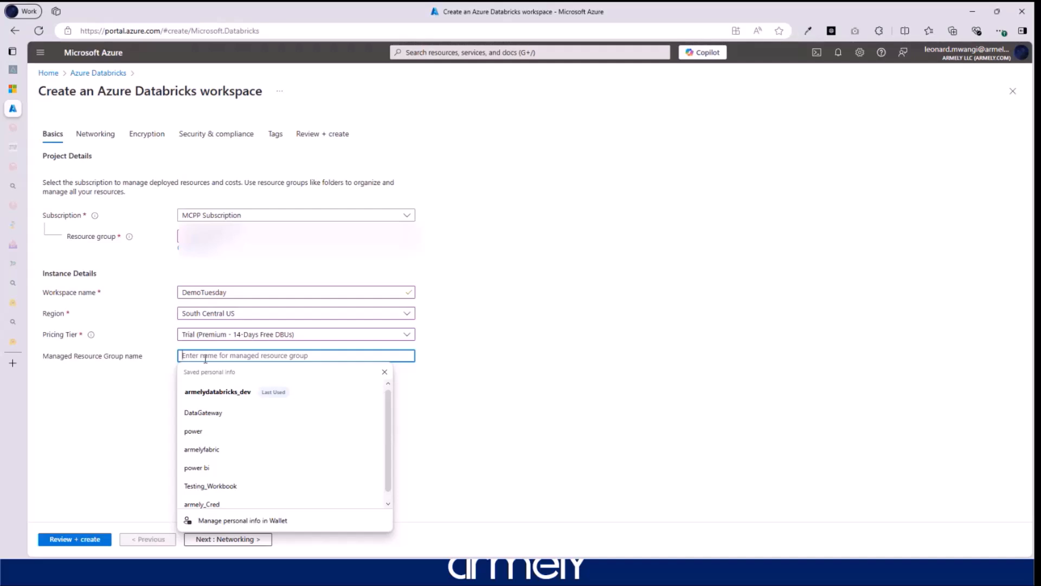
pyautogui.write('datab')
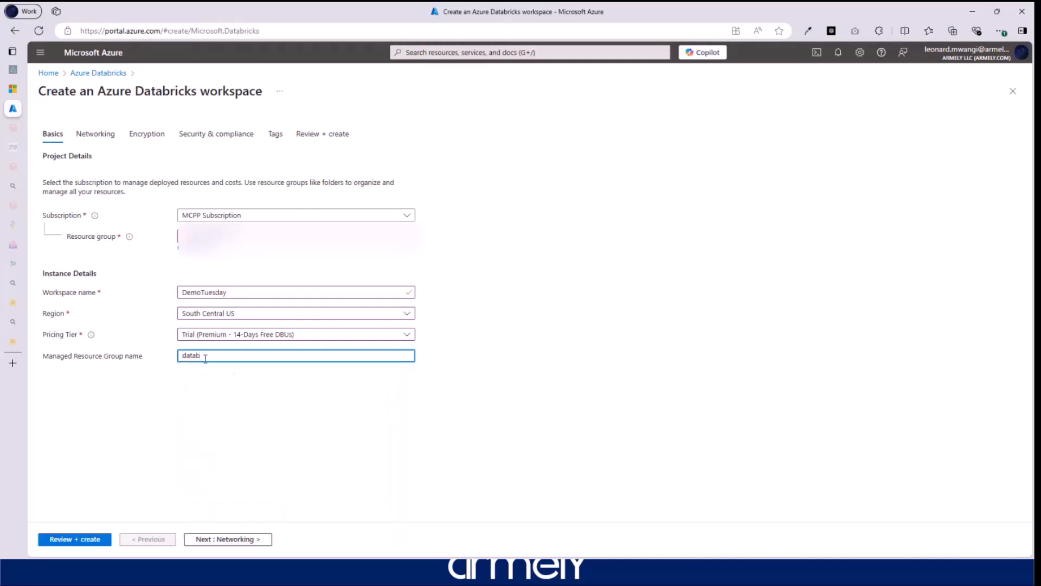
pyautogui.write('rick_rg')
pyautogui.click(243, 539)
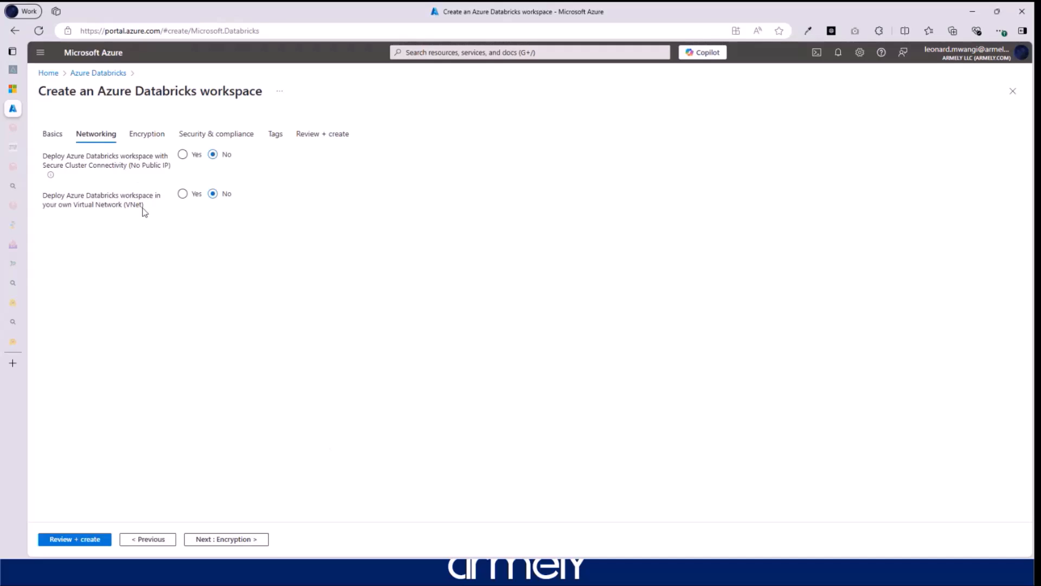
# - Step past the Encryption and Security & compliance pages, then abandon the form for portal Home
pyautogui.click(242, 539)
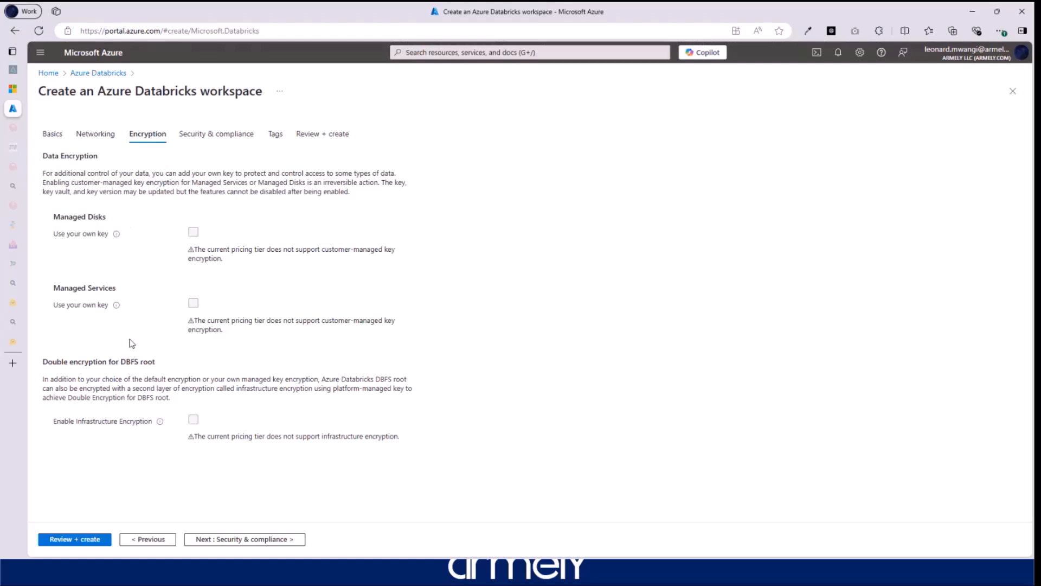
pyautogui.click(250, 542)
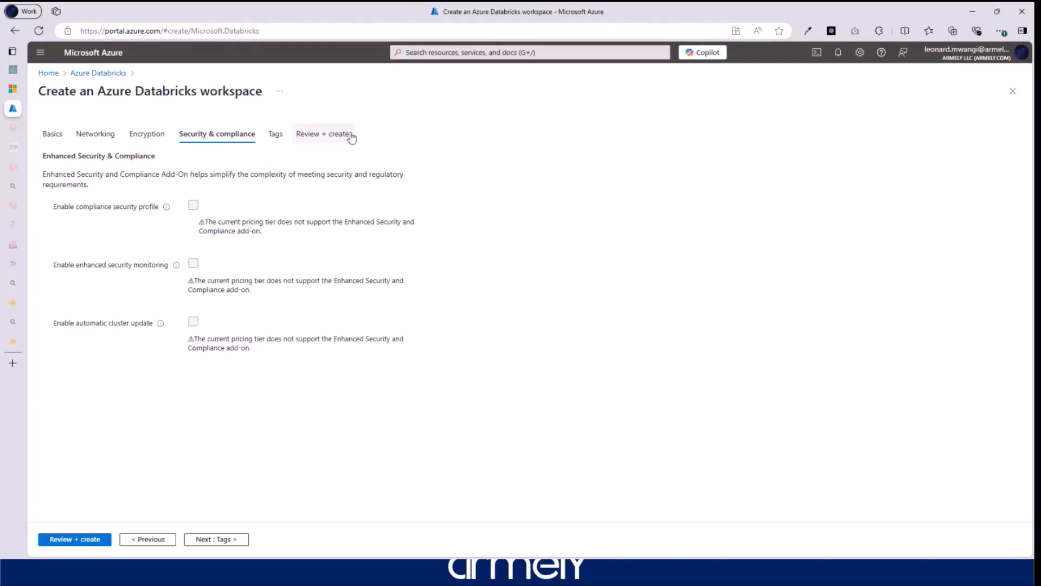
pyautogui.click(53, 79)
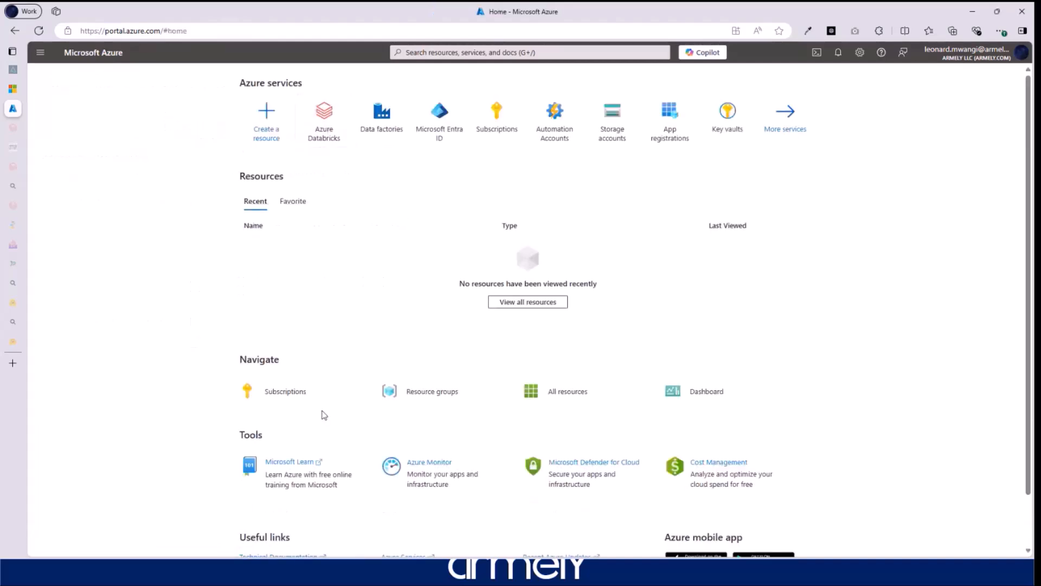
# - Open the armelydatabricks_dev workspace from the Azure Databricks list and launch it
pyautogui.click(325, 122)
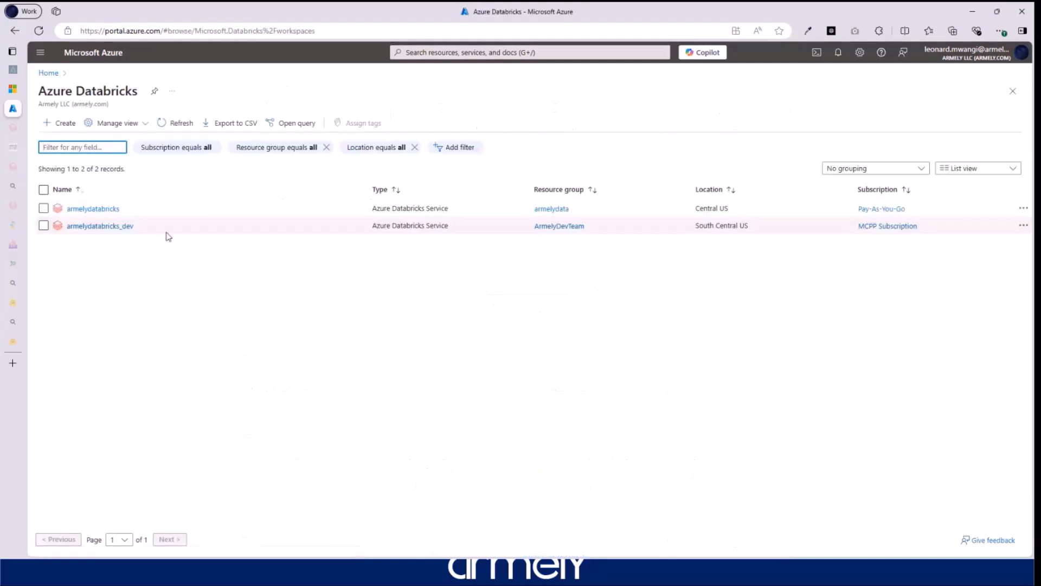
pyautogui.click(101, 226)
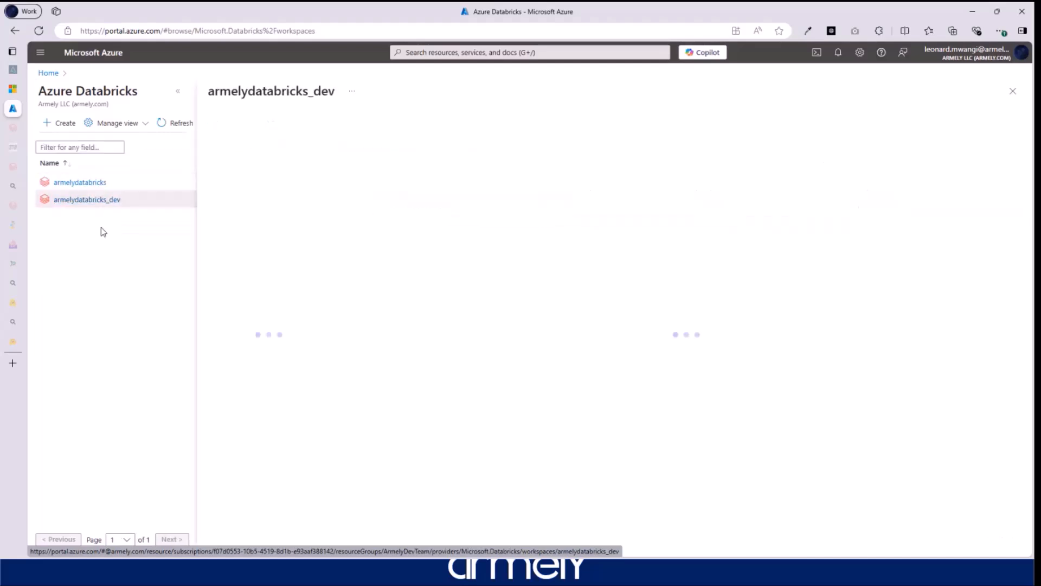
pyautogui.click(178, 91)
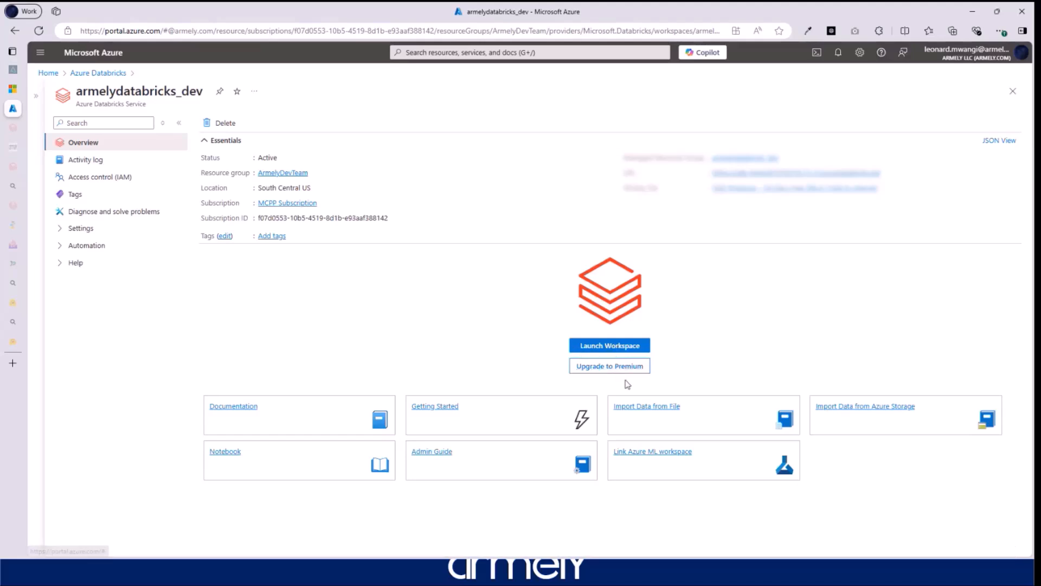
pyautogui.click(596, 348)
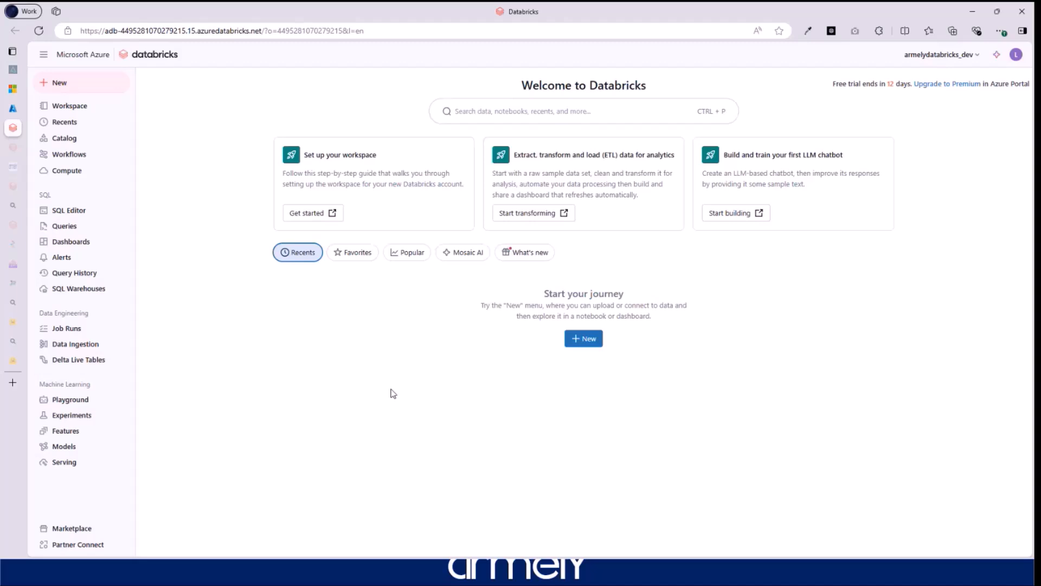
# - Show the Workspace browser on the user's empty home folder
pyautogui.click(65, 107)
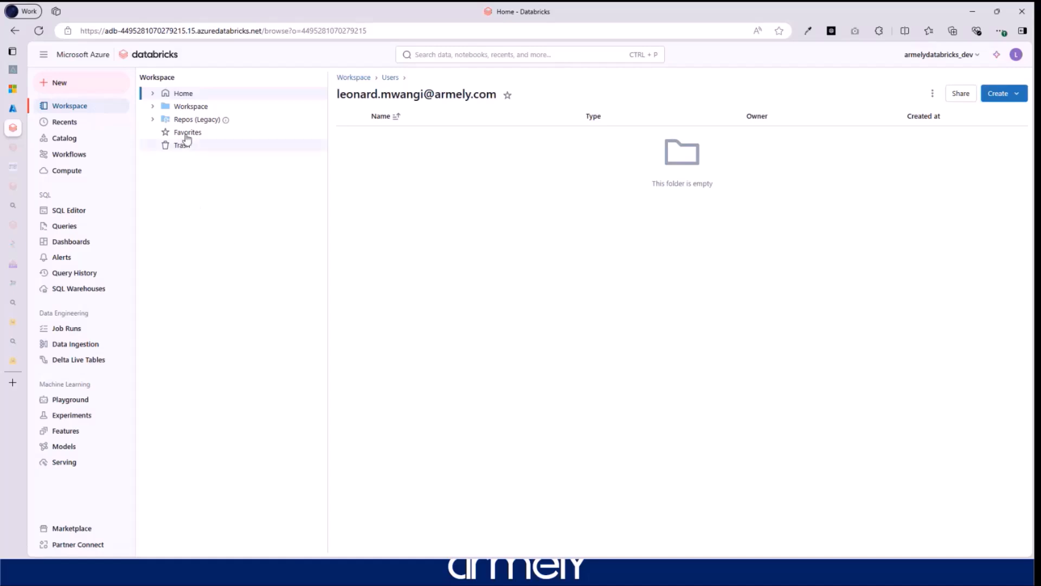
# - Navigate to Workspace > Repos > Demo Tuesday and show the Create options for Git folders
pyautogui.click(157, 107)
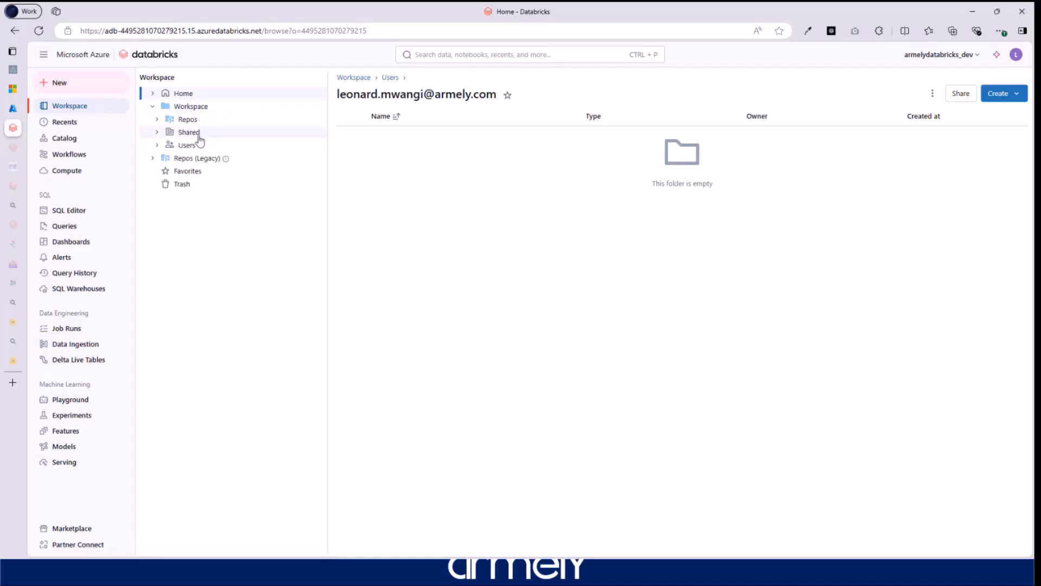
pyautogui.click(188, 120)
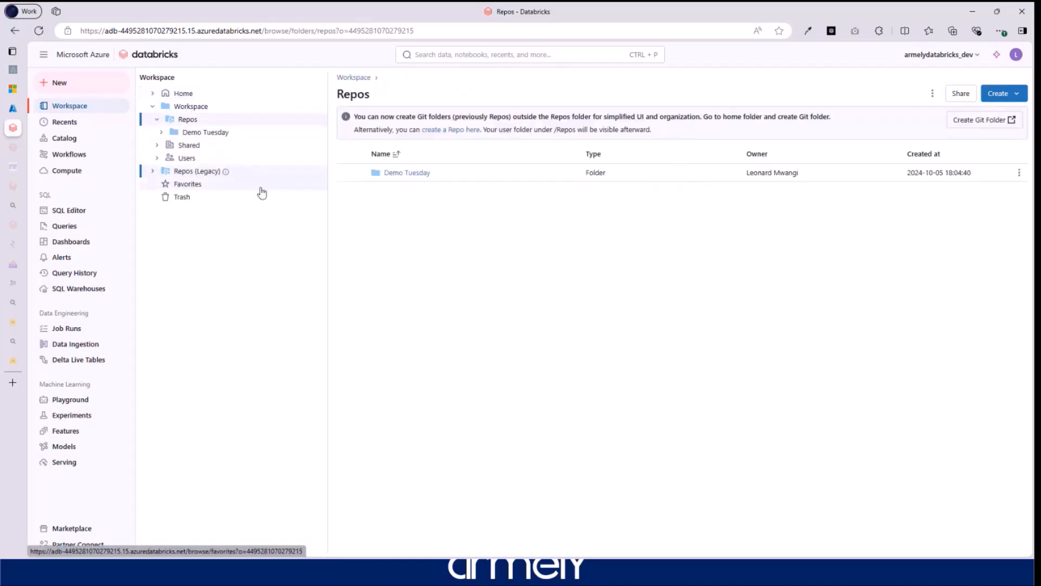
pyautogui.click(199, 134)
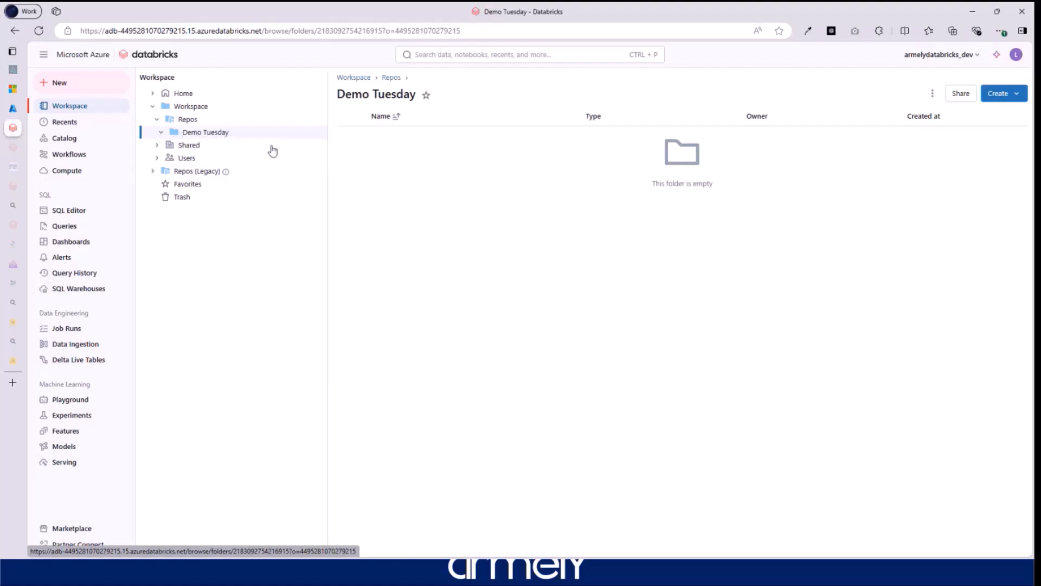
pyautogui.click(1015, 95)
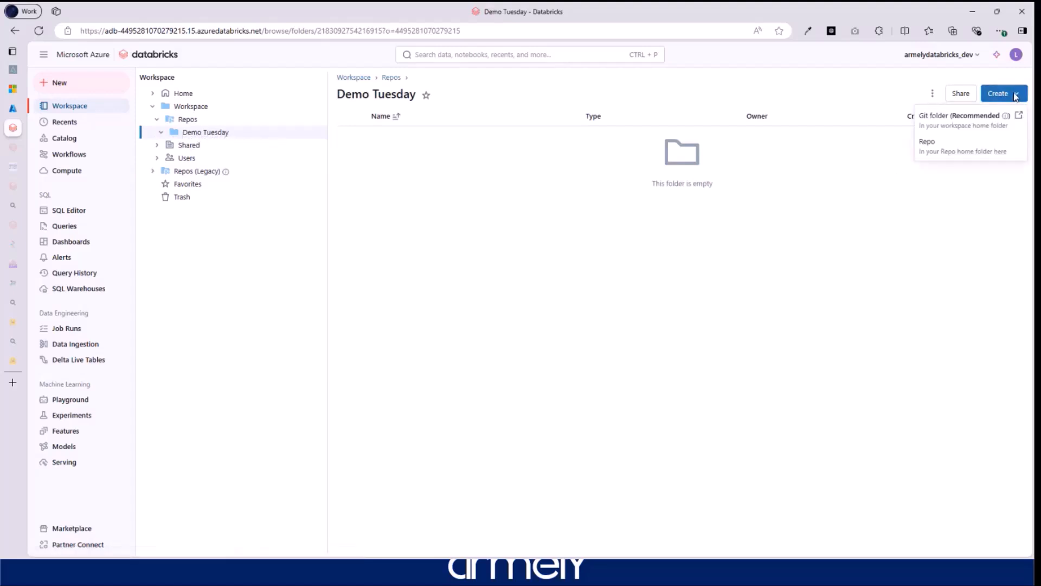
# - Open the Create Git folder dialog, inspect its name field, and close it unchanged
pyautogui.click(956, 124)
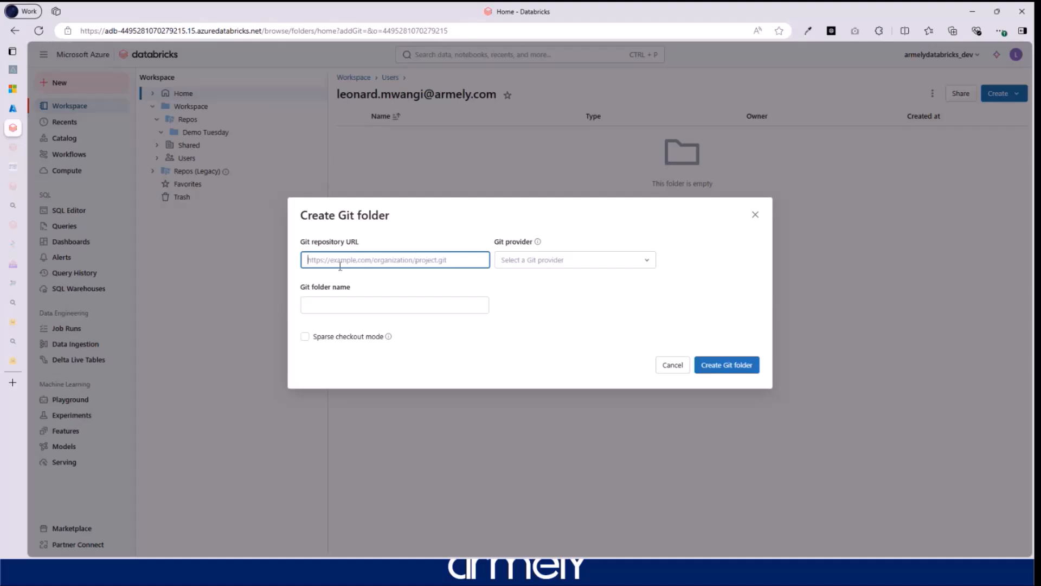
pyautogui.click(330, 310)
pyautogui.click(757, 223)
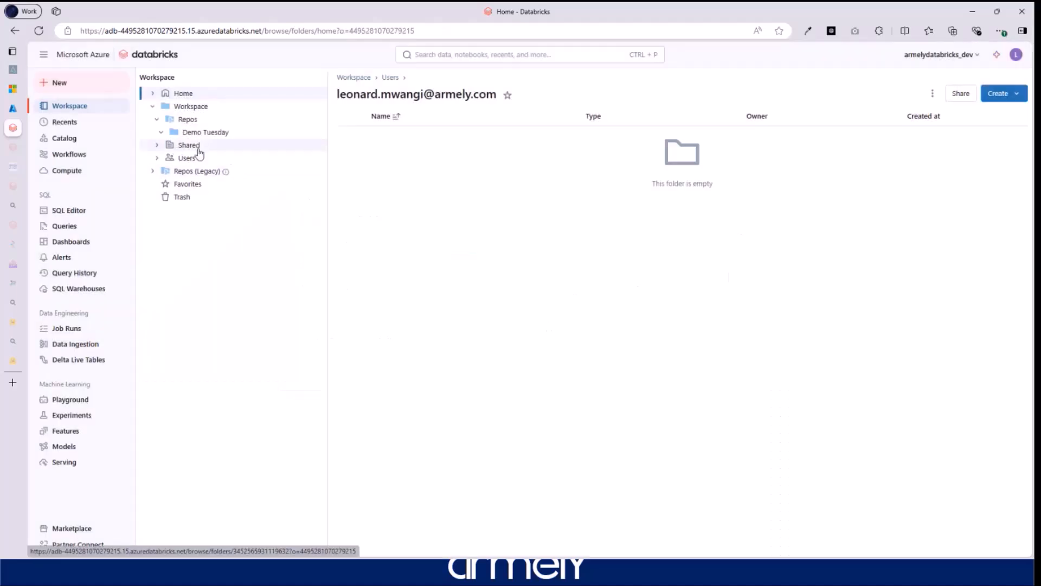
# - Browse the Shared and Users folders and glance at what can be created in Users
pyautogui.click(190, 146)
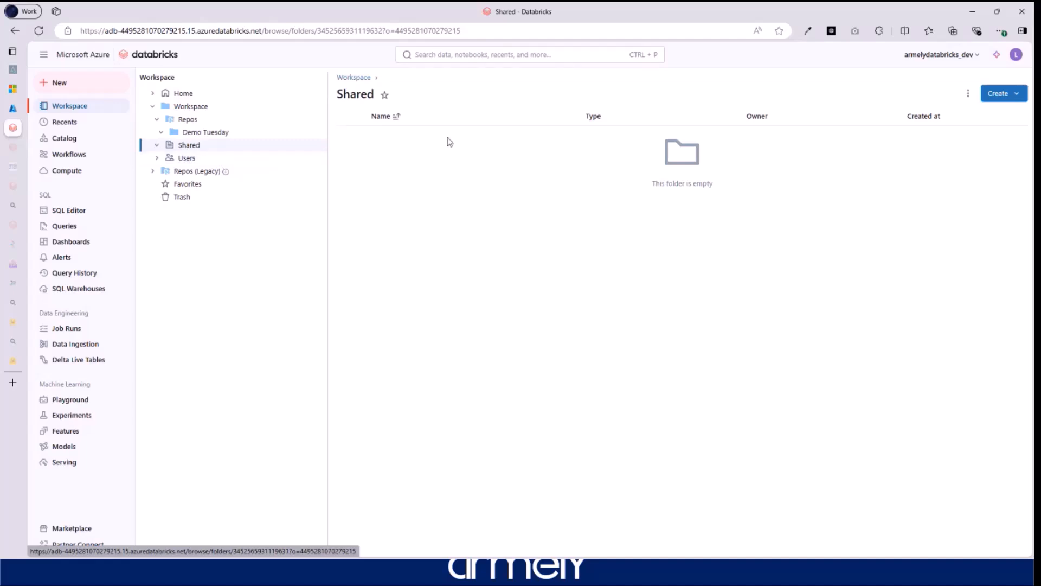
pyautogui.click(186, 158)
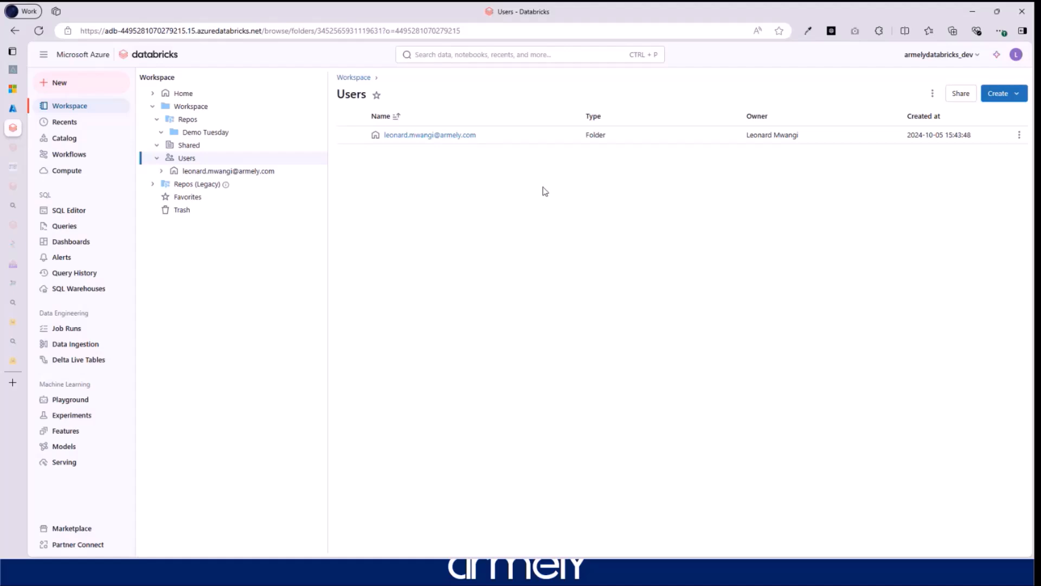
pyautogui.click(1012, 95)
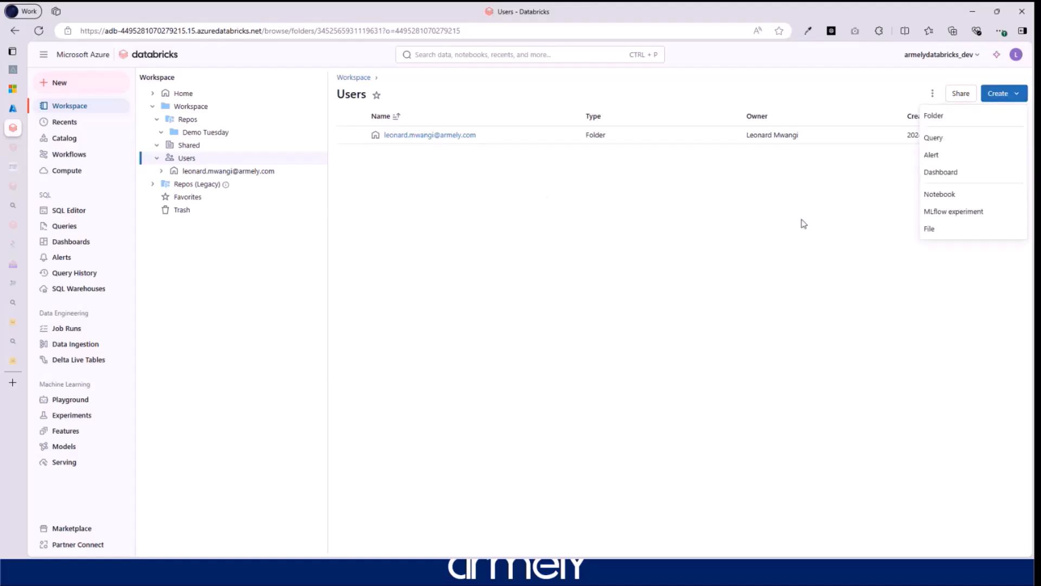
pyautogui.click(790, 231)
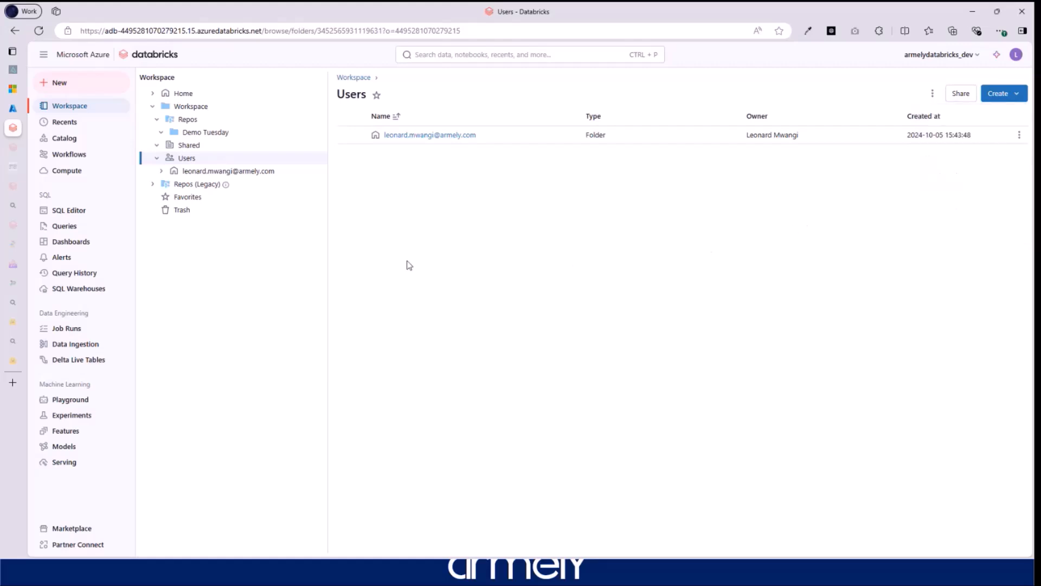
# - Dismiss the legacy Repos notice, then check the empty Favorites and Trash
pyautogui.click(203, 186)
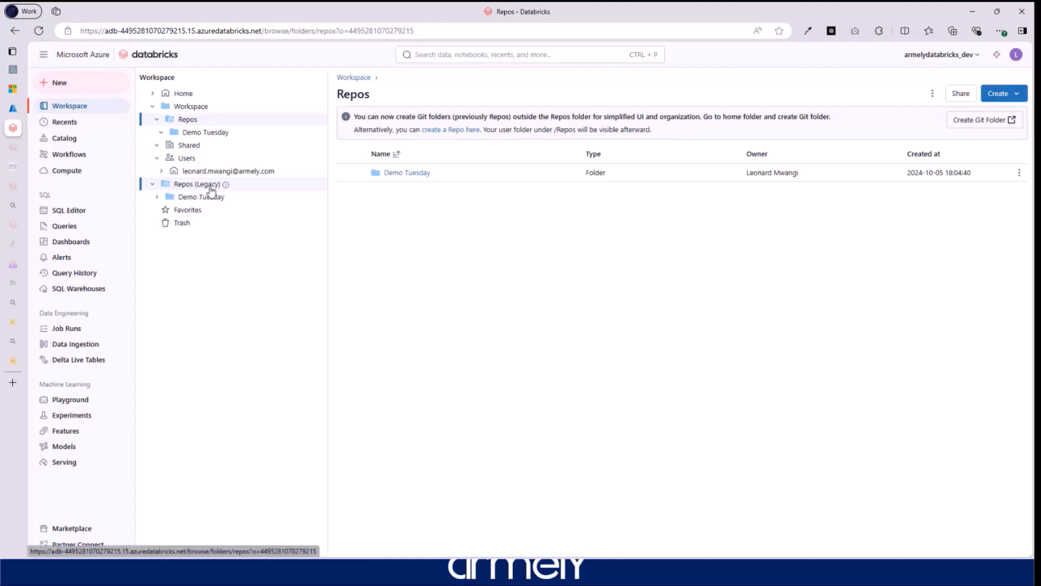
pyautogui.moveTo(225, 184)
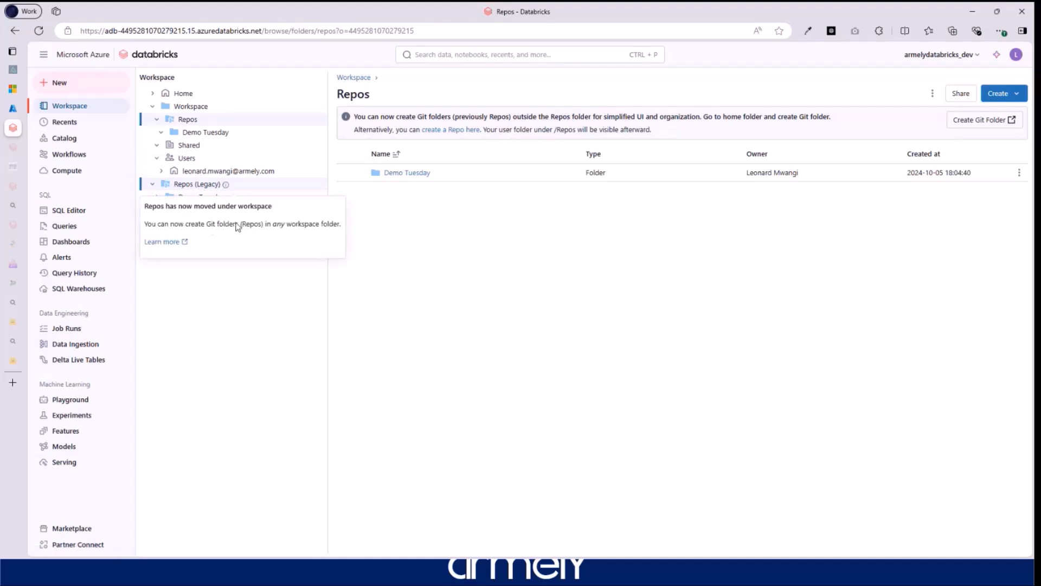
pyautogui.click(186, 187)
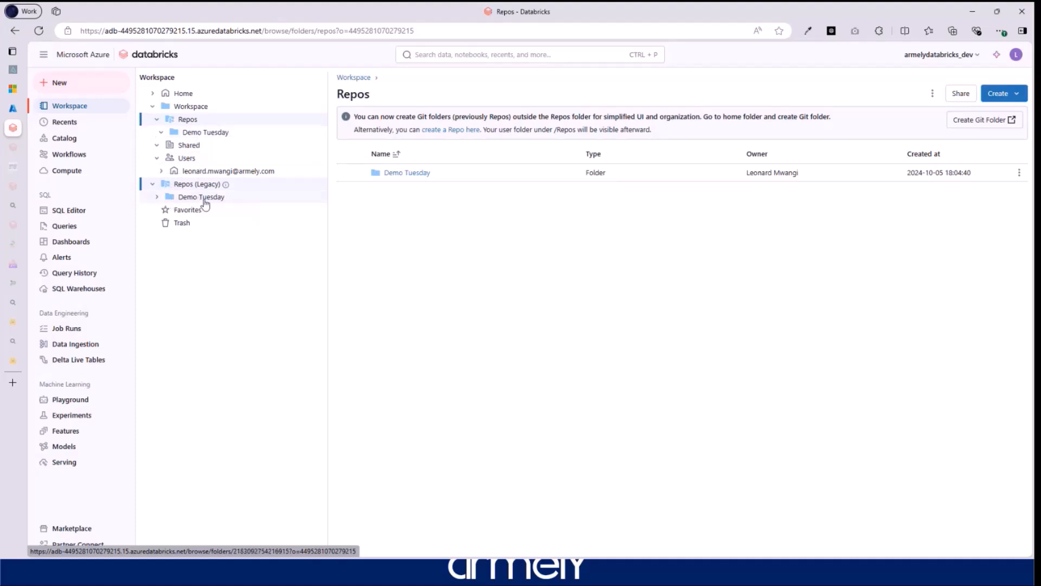
pyautogui.click(186, 211)
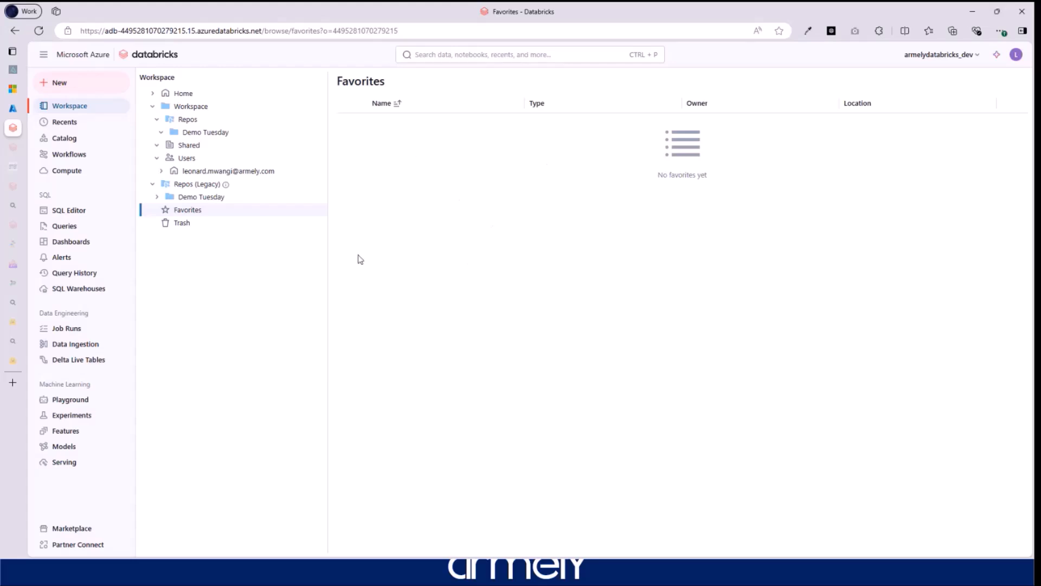
pyautogui.click(181, 223)
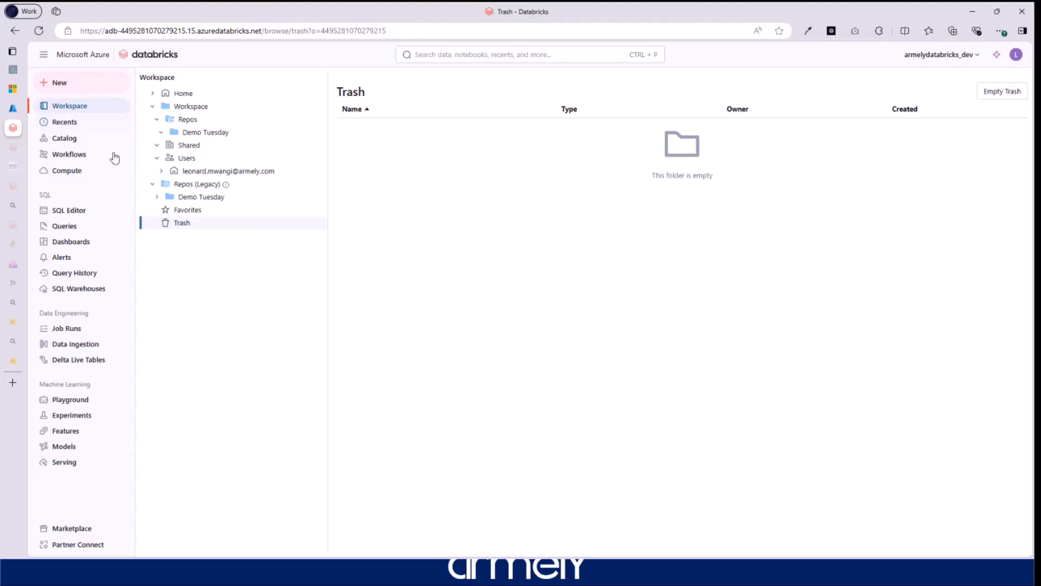
# - View the empty Recents page, then open Catalog Explorer
pyautogui.click(73, 124)
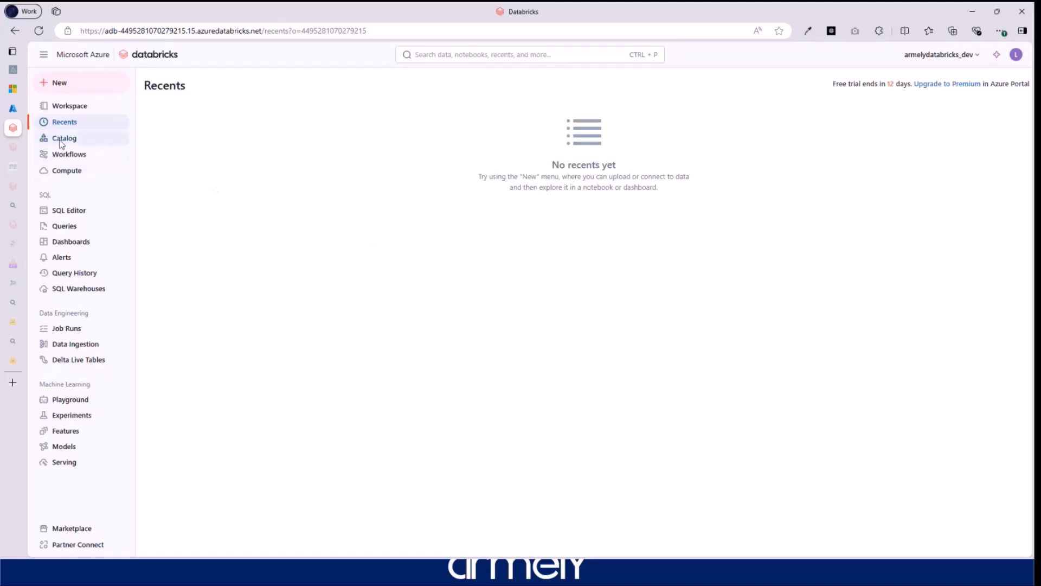
pyautogui.click(88, 140)
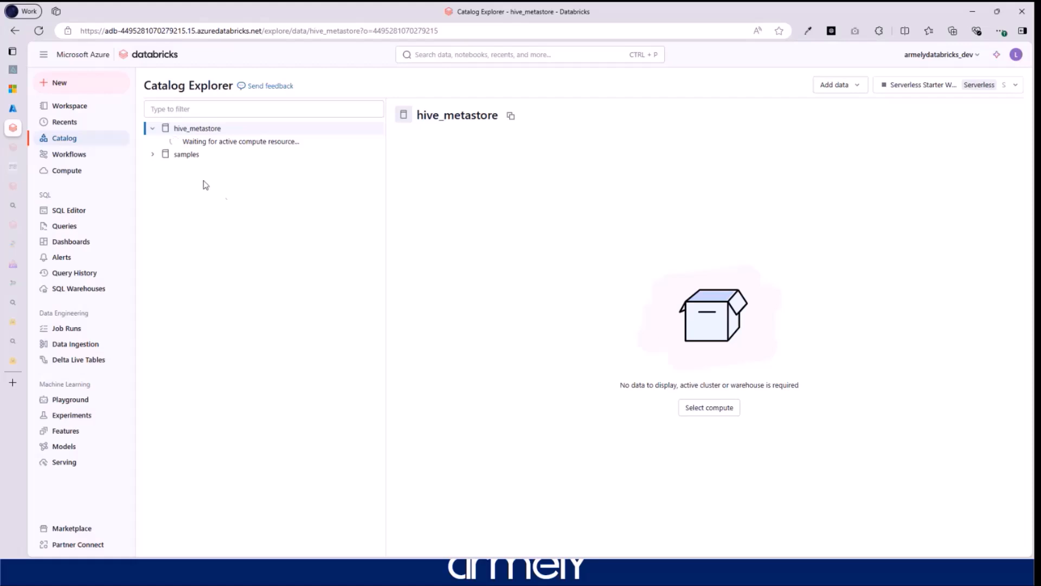
# - Expand samples, browse the Jobs, Delta Live Tables and Job runs tabs, then go to Compute
pyautogui.click(151, 156)
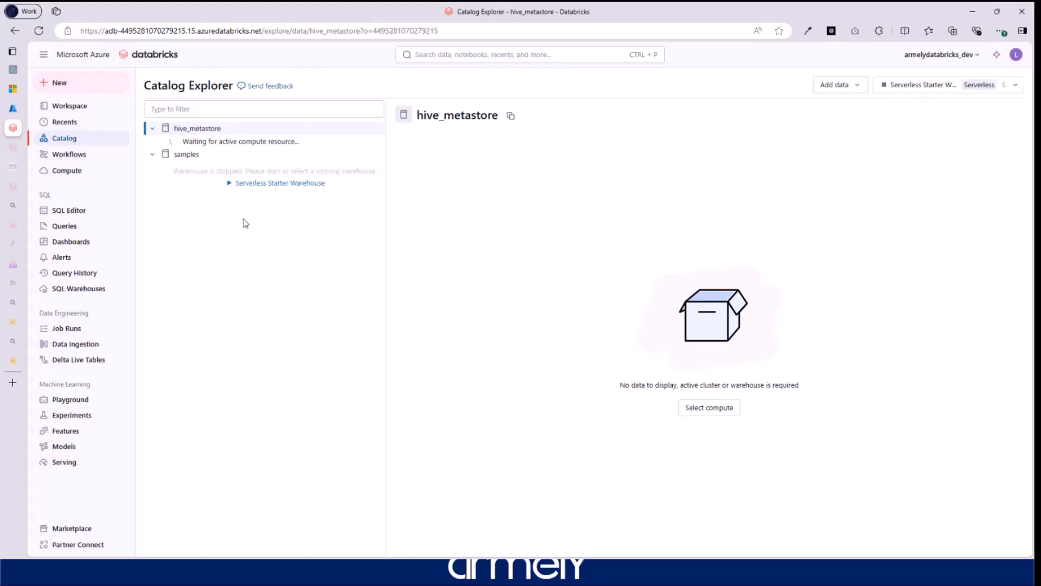
pyautogui.click(67, 156)
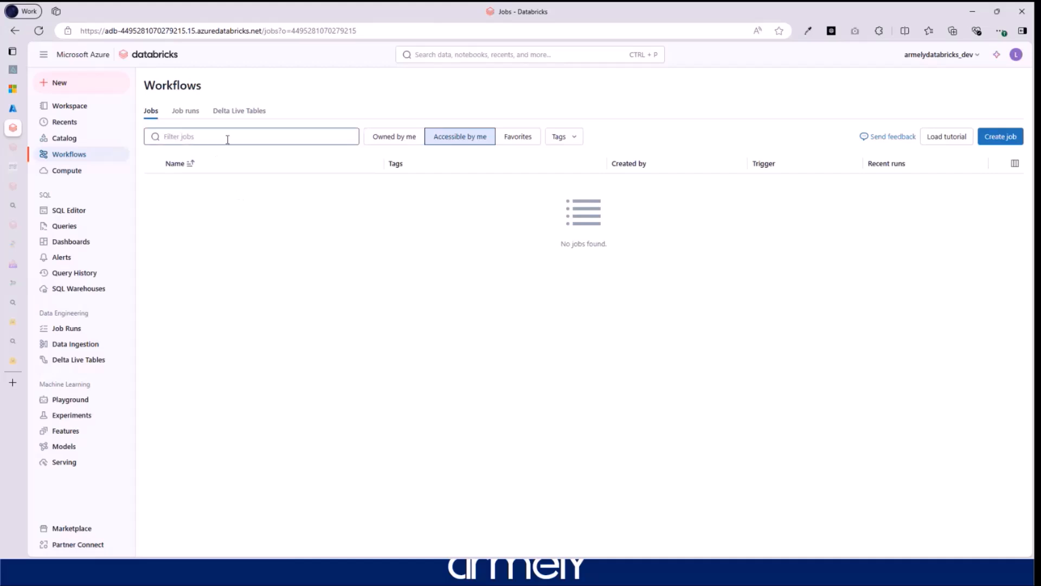
pyautogui.click(241, 113)
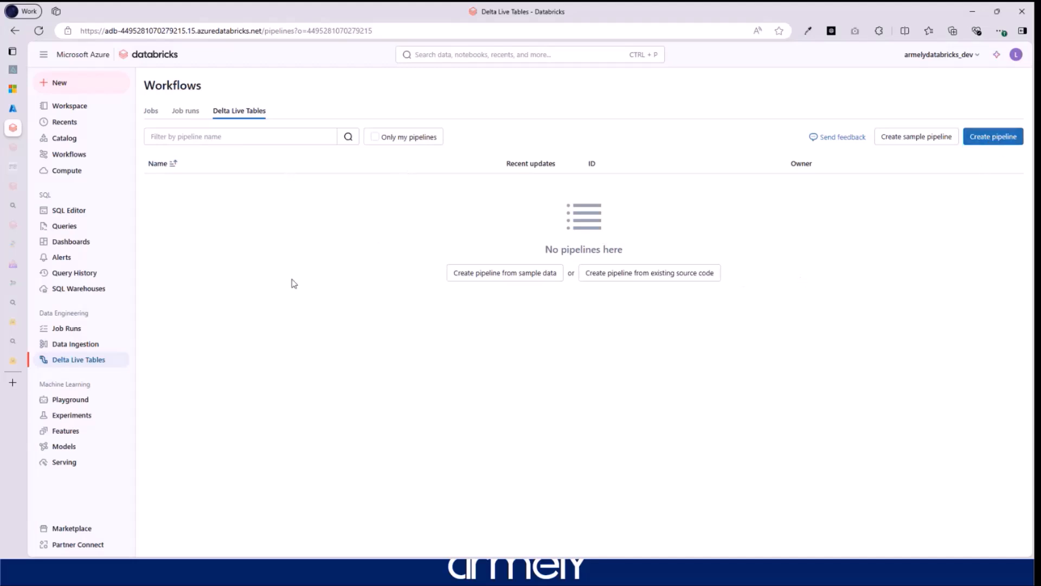
pyautogui.click(186, 111)
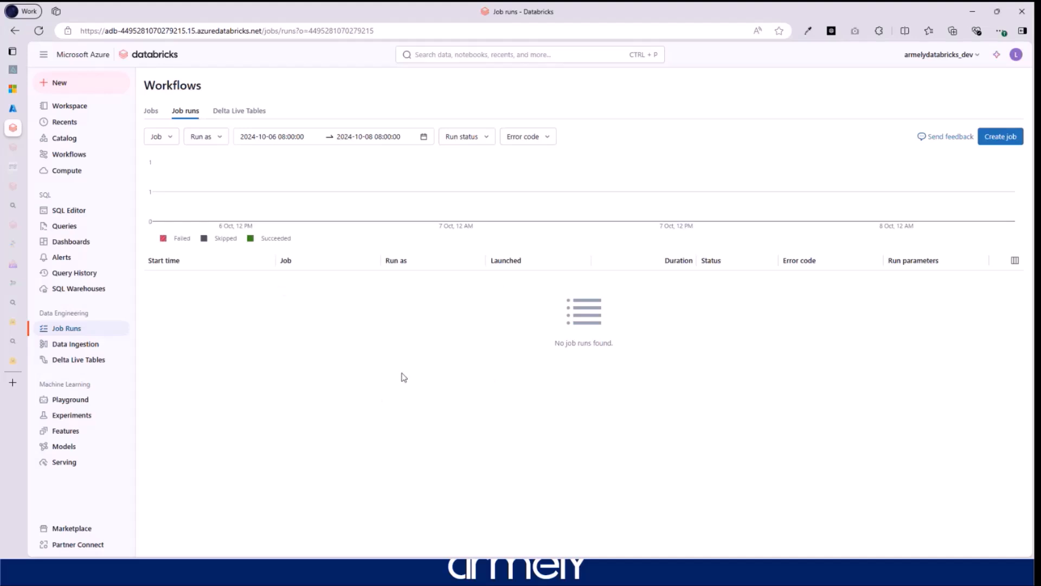
pyautogui.click(151, 114)
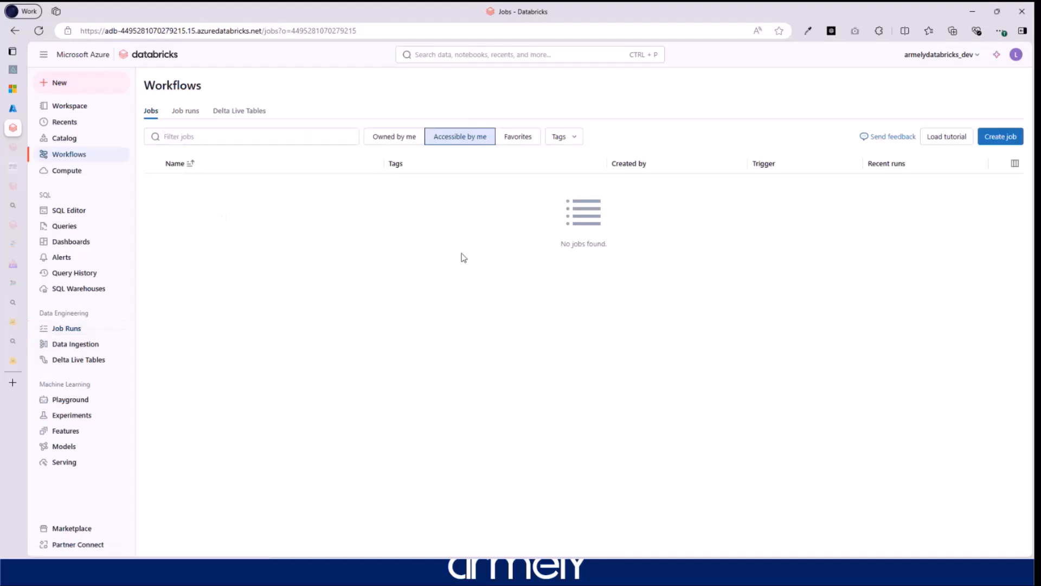
pyautogui.click(72, 174)
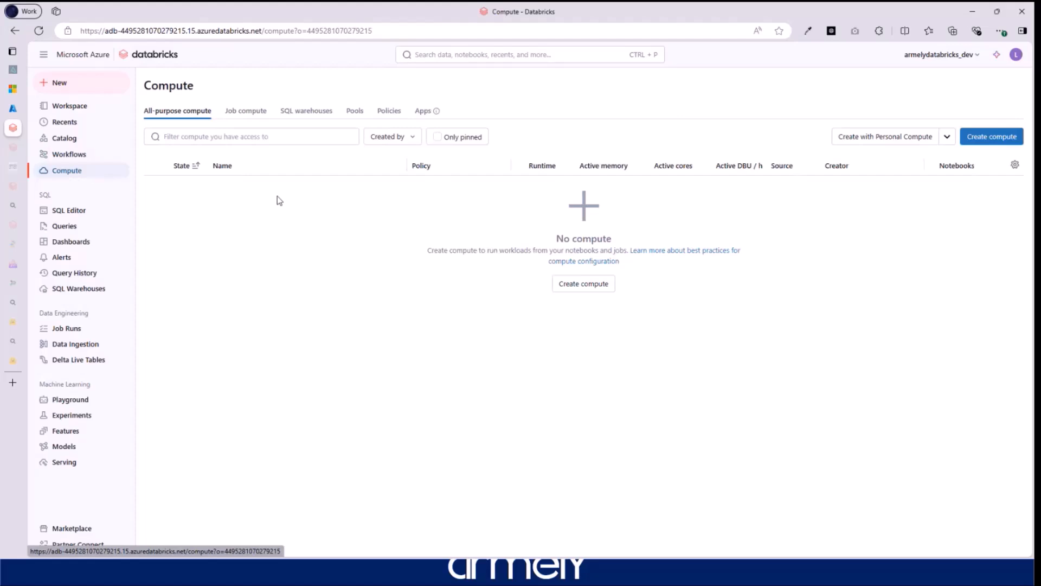
# - Review the new cluster's 15.4 LTS runtime and Unrestricted policy options, then start a new SQL query
pyautogui.click(972, 130)
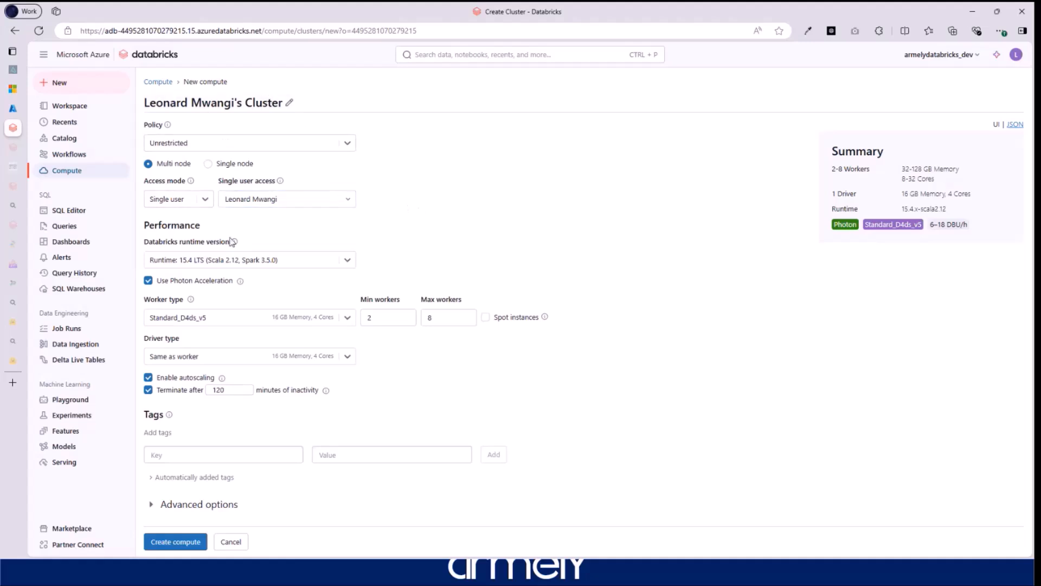
pyautogui.click(348, 261)
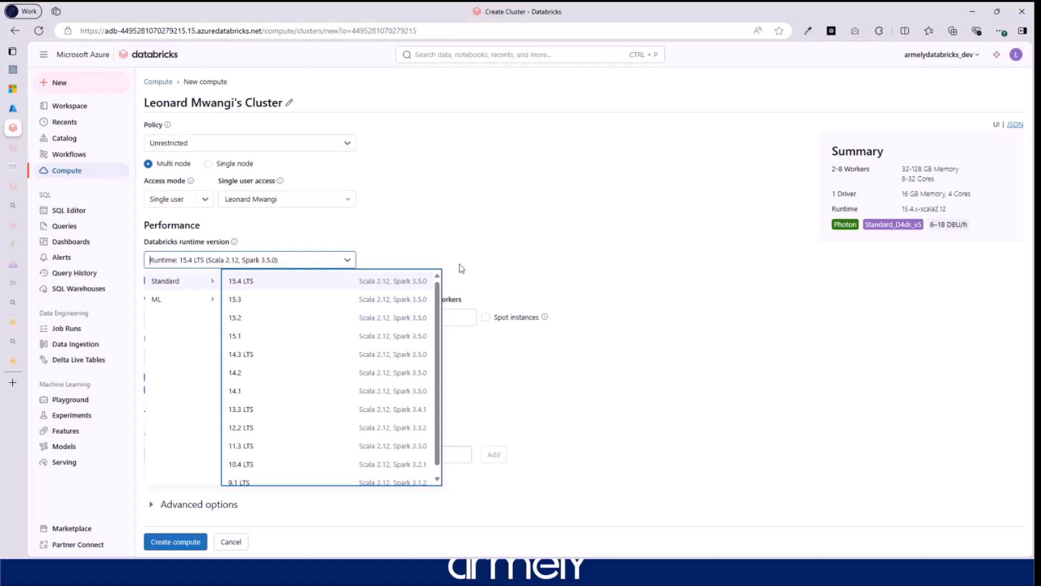
pyautogui.click(521, 235)
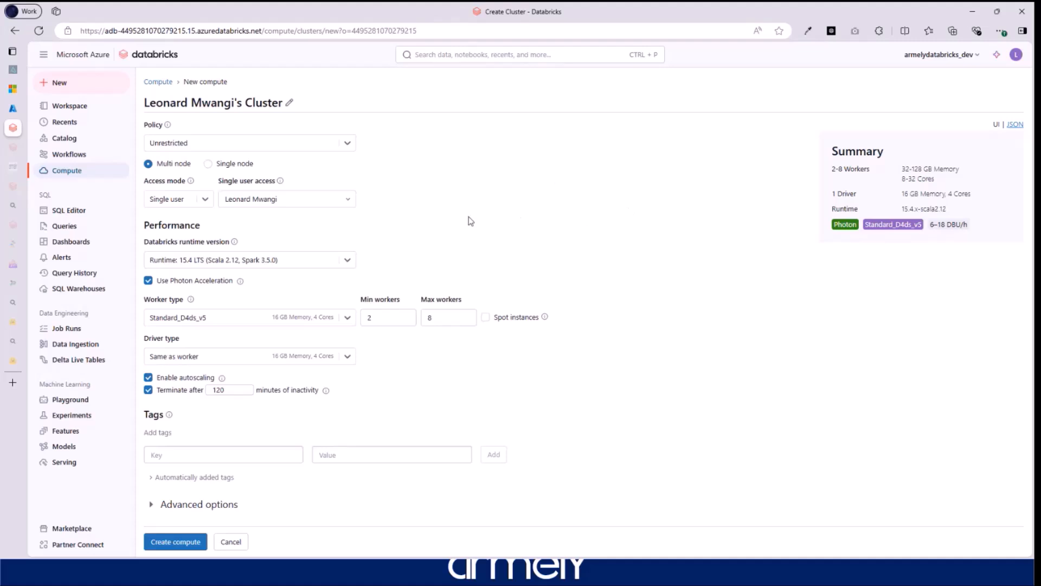
pyautogui.click(345, 144)
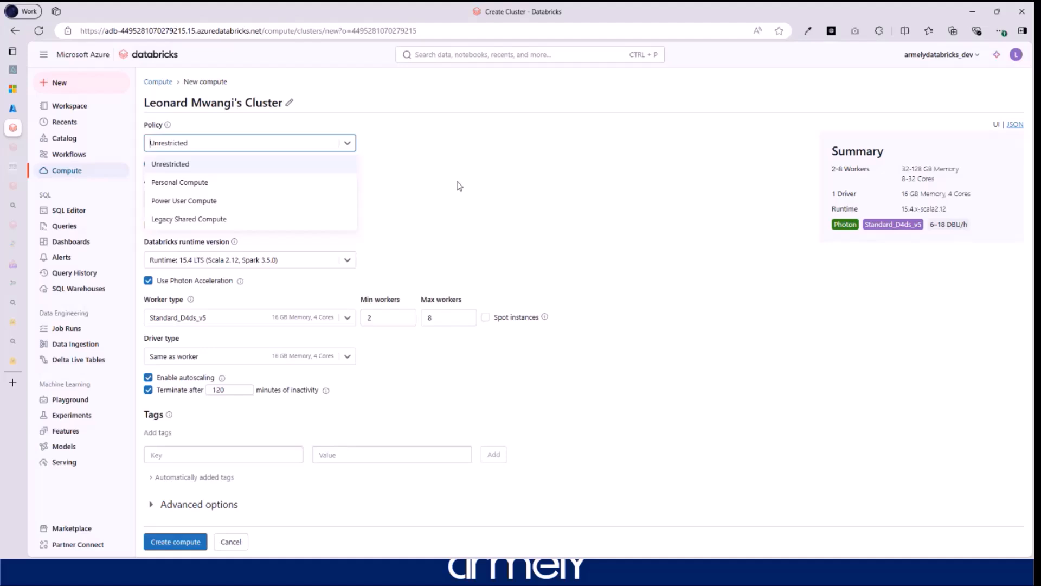
pyautogui.click(544, 169)
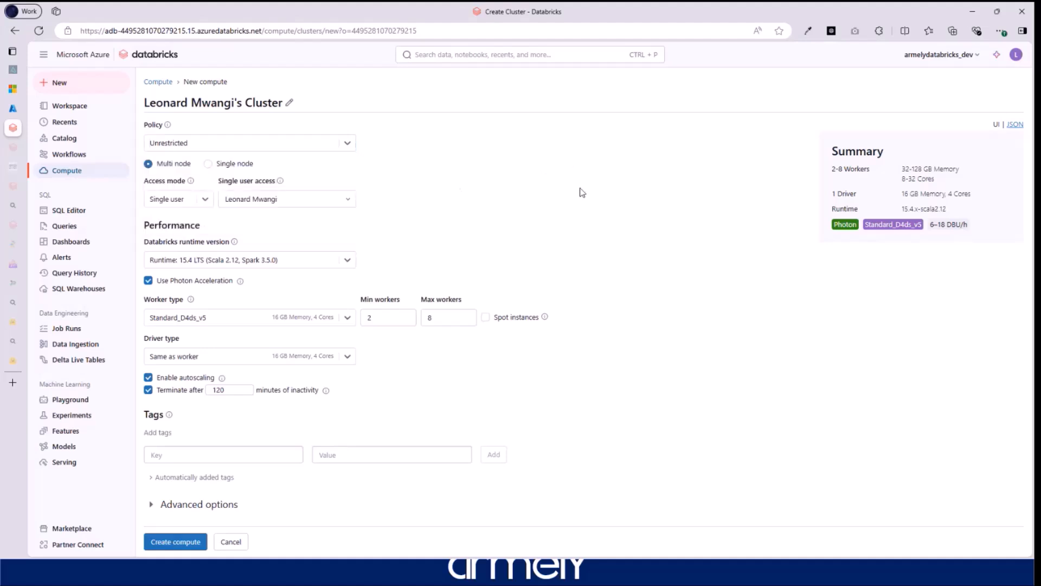
pyautogui.click(66, 210)
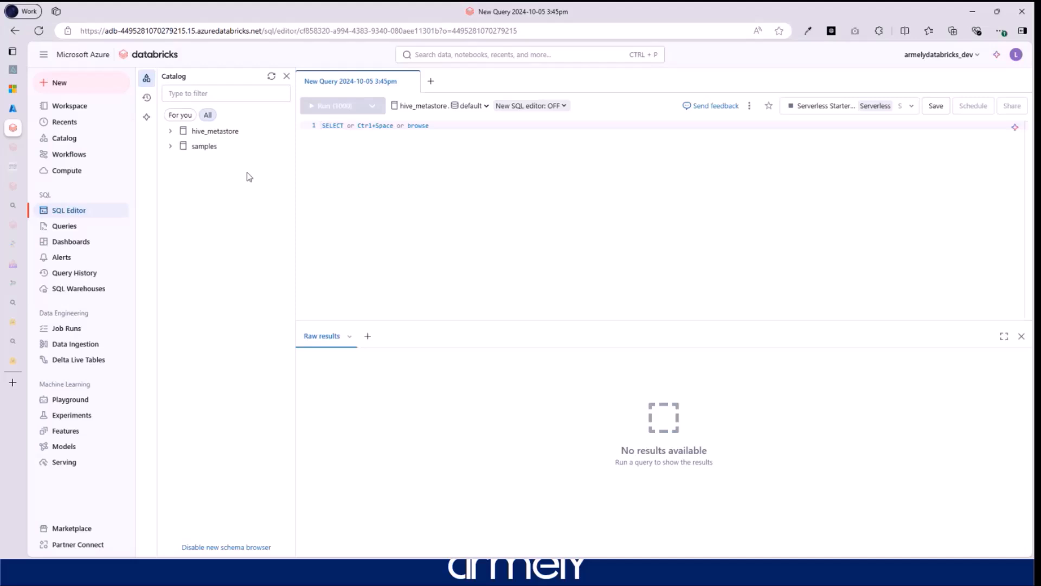
# - Browse saved Queries, Dashboards and Alerts, start a new alert, then view the 7-day Query History
pyautogui.click(60, 228)
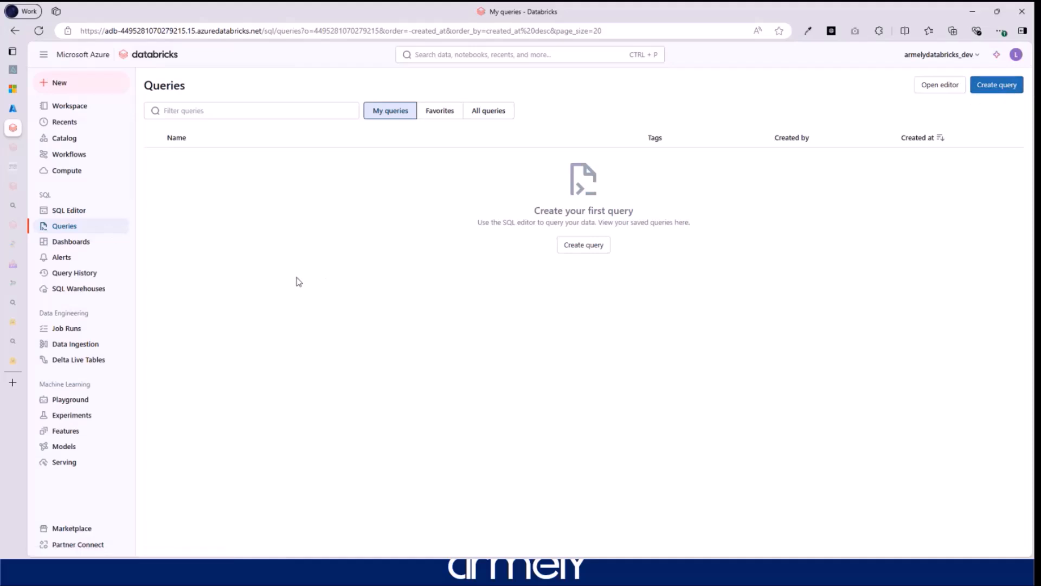
pyautogui.click(70, 242)
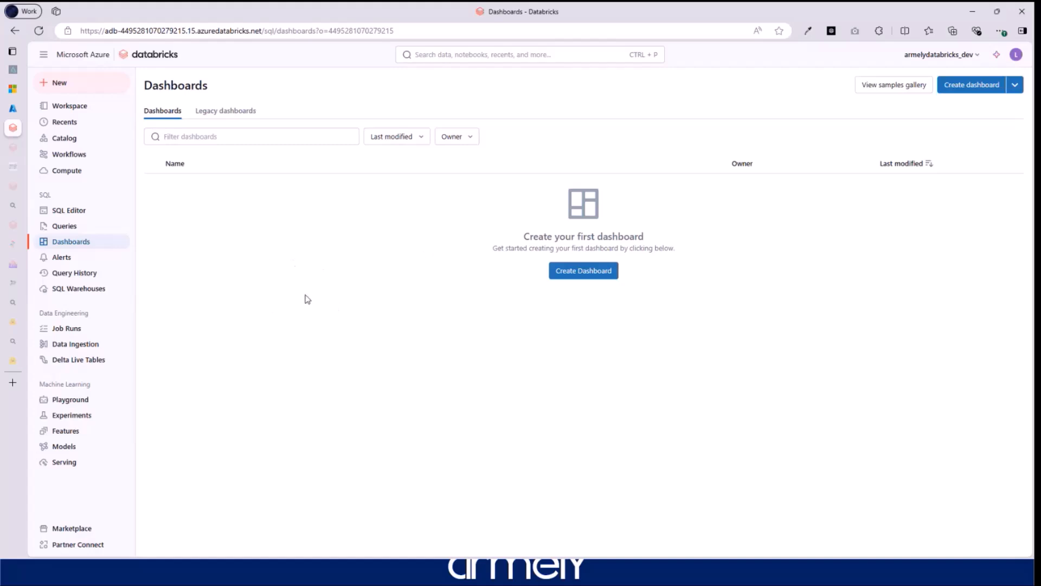
pyautogui.click(61, 257)
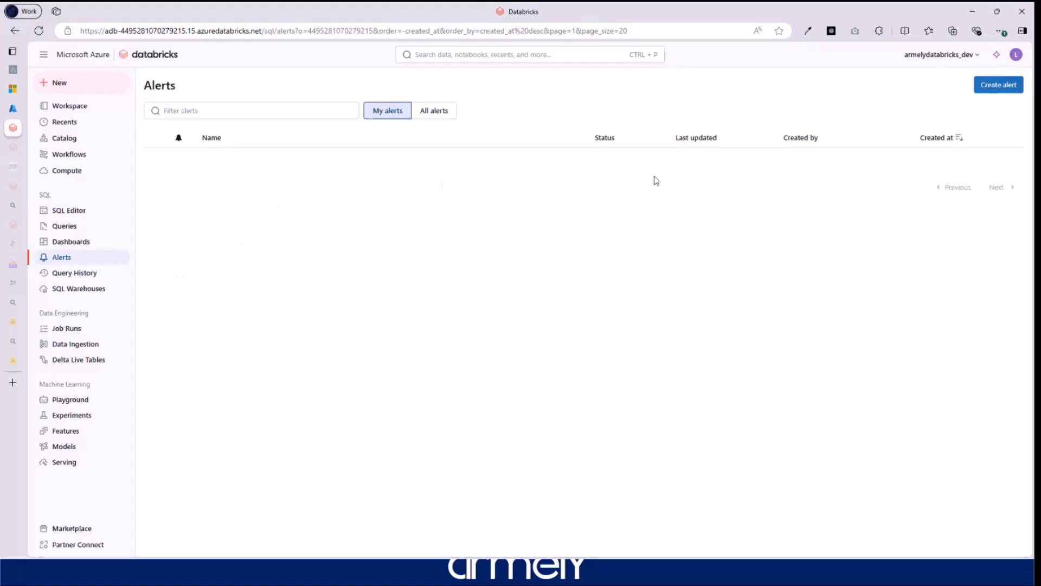
pyautogui.click(998, 85)
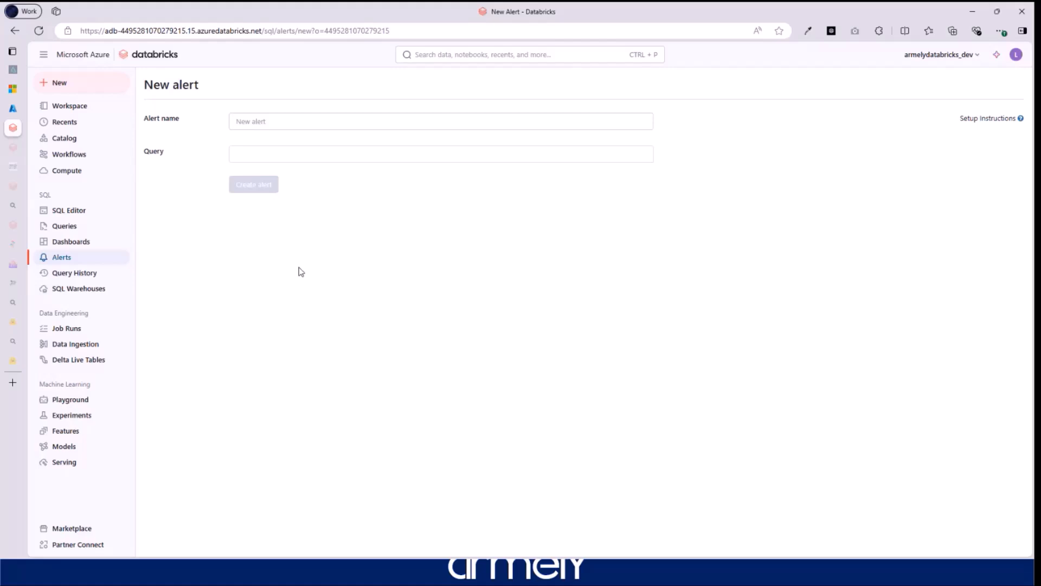
pyautogui.click(74, 275)
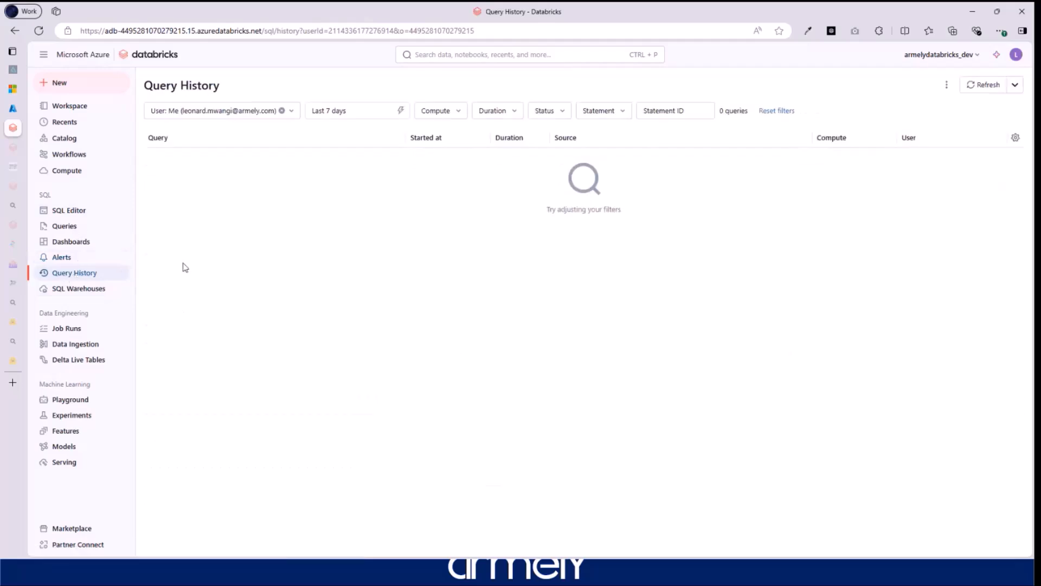
# - Show the SQL Warehouses list with the Small Serverless Starter Warehouse
pyautogui.click(76, 292)
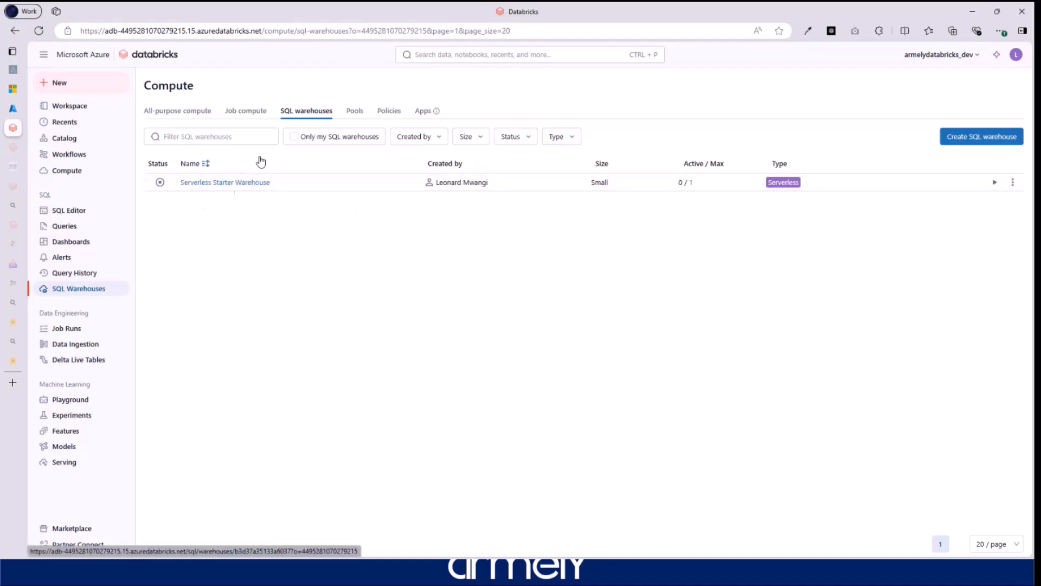
pyautogui.click(251, 115)
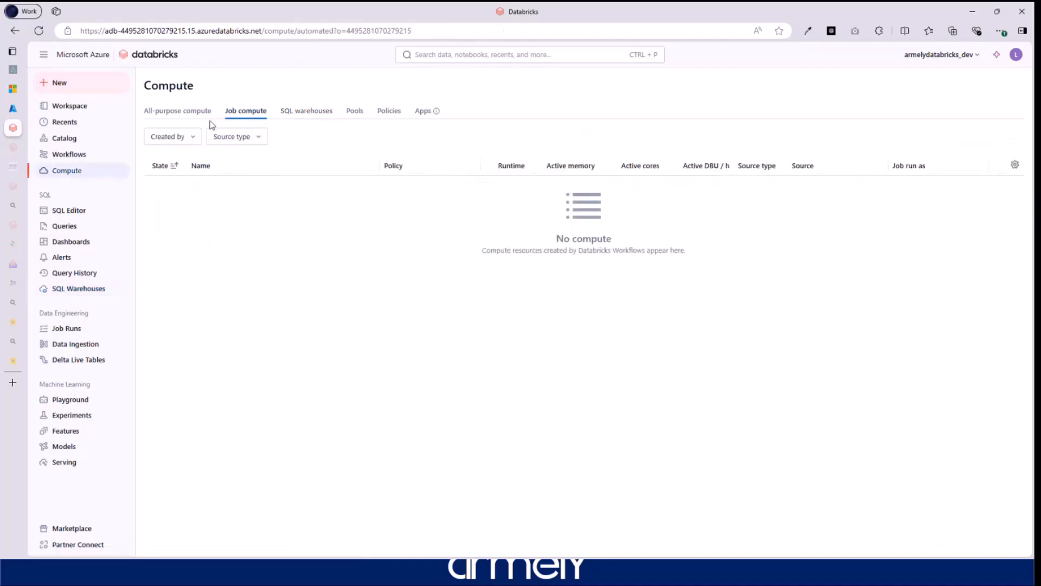
pyautogui.click(176, 111)
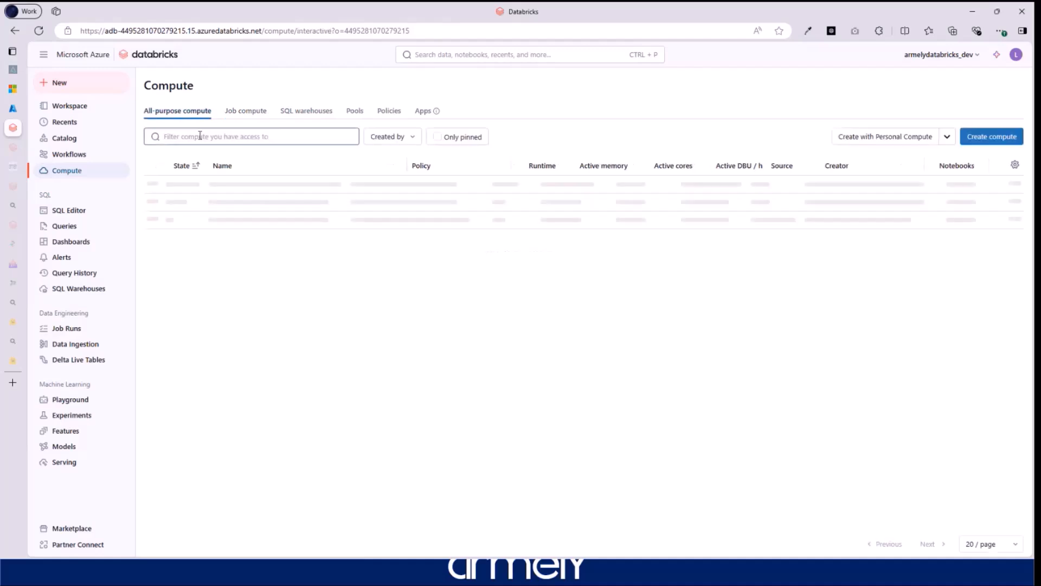
pyautogui.click(253, 111)
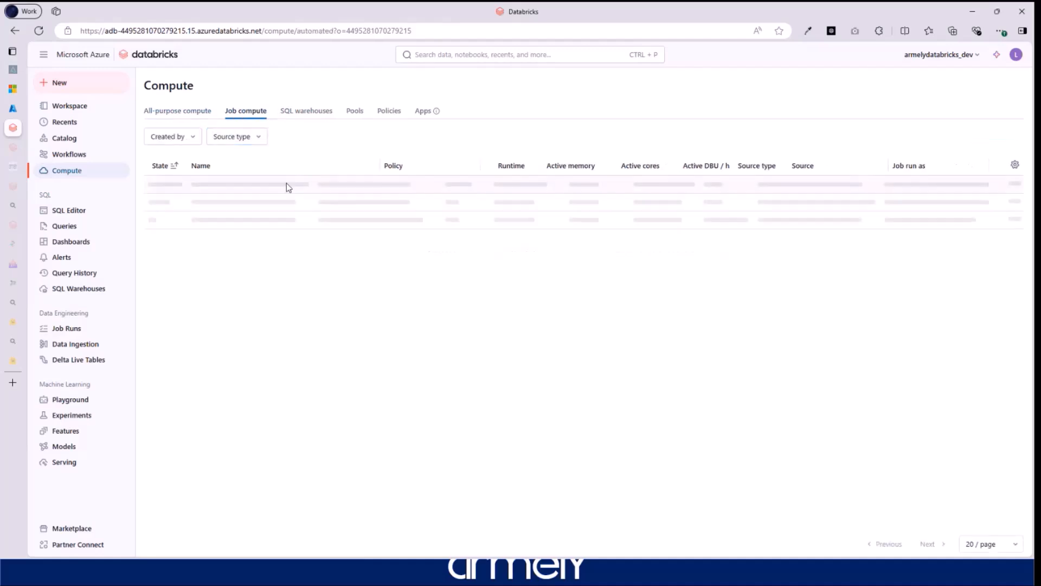
pyautogui.click(360, 115)
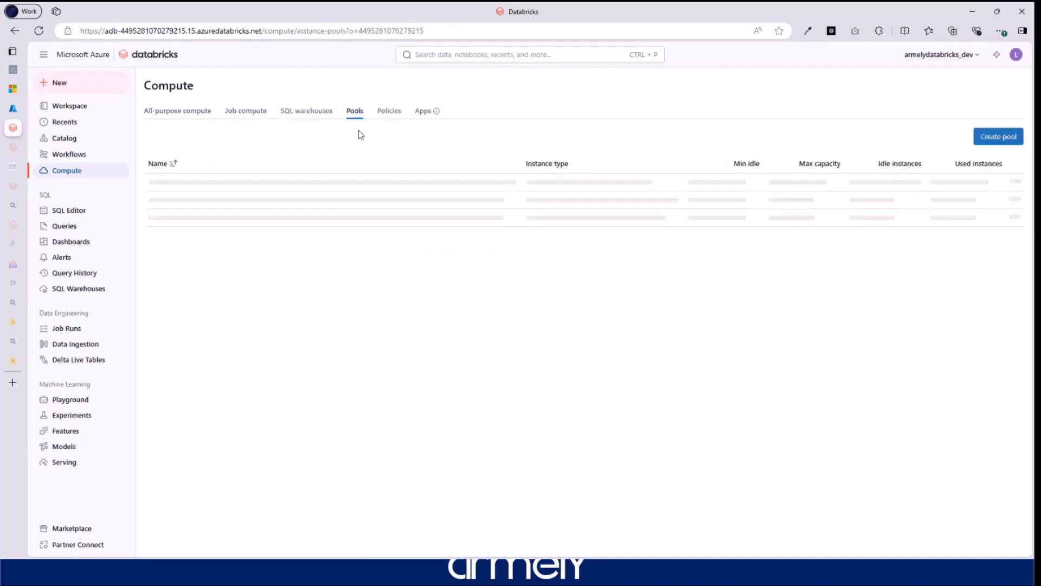
pyautogui.click(384, 115)
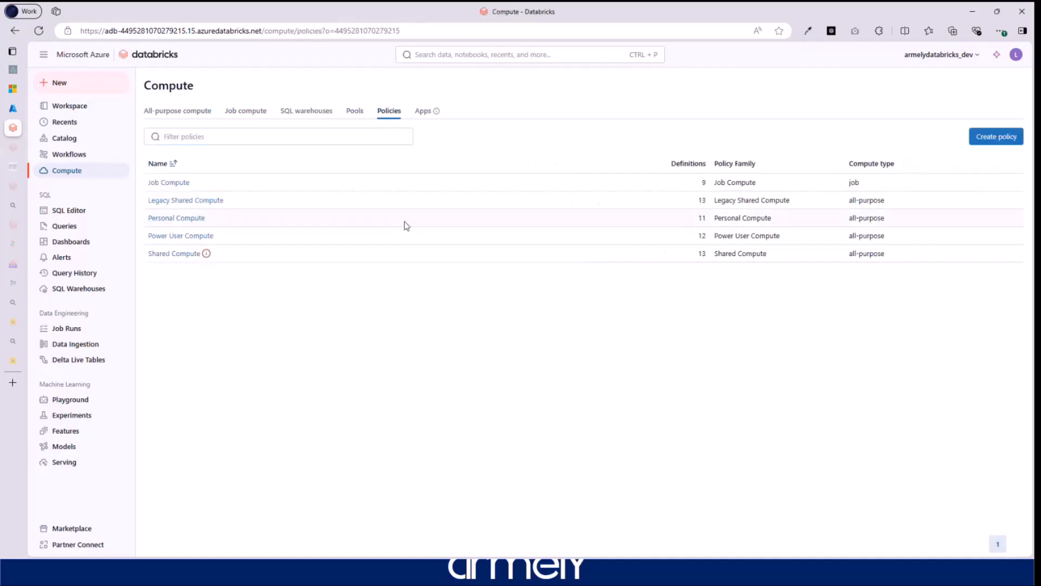
pyautogui.click(424, 110)
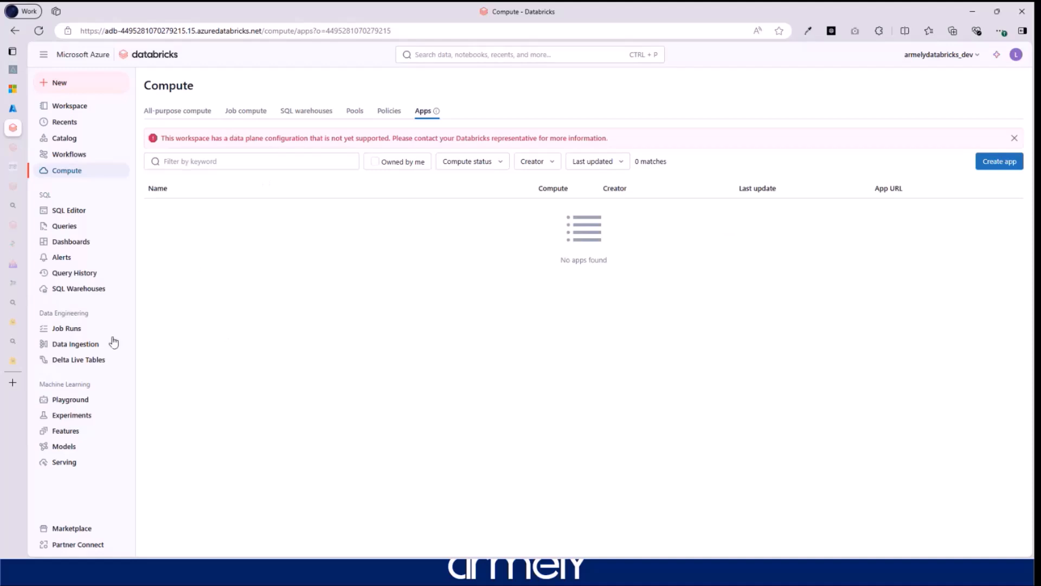
pyautogui.click(76, 329)
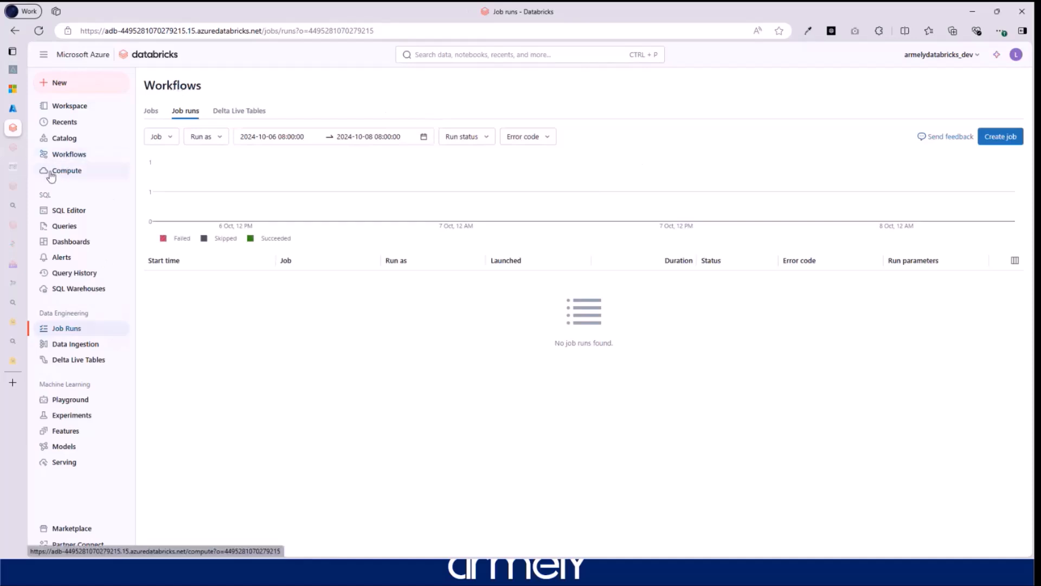
# - Visit the Delta Live Tables and Job Runs pages, ending back on the Add data page
pyautogui.click(83, 344)
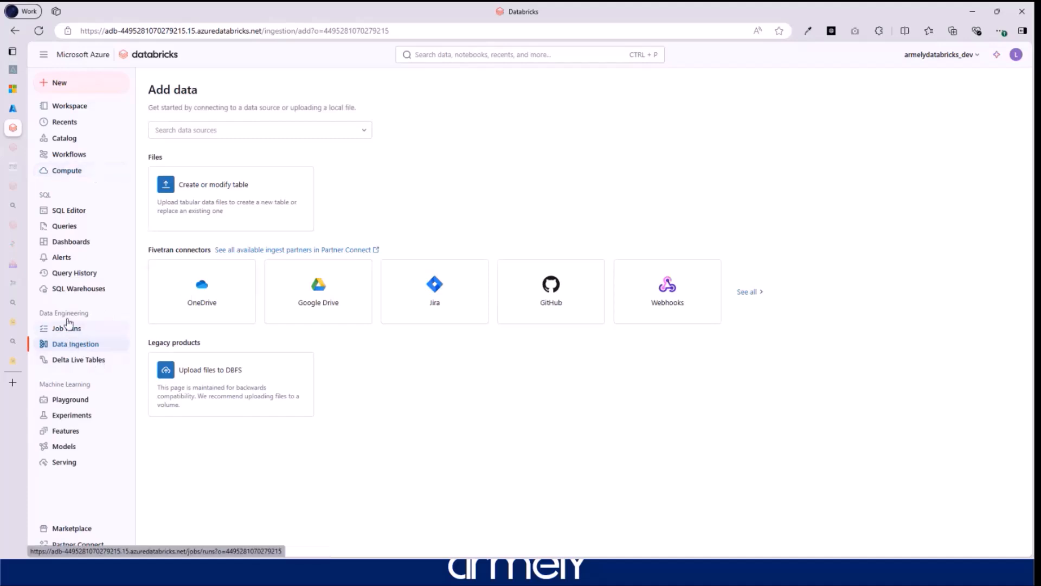
pyautogui.click(73, 363)
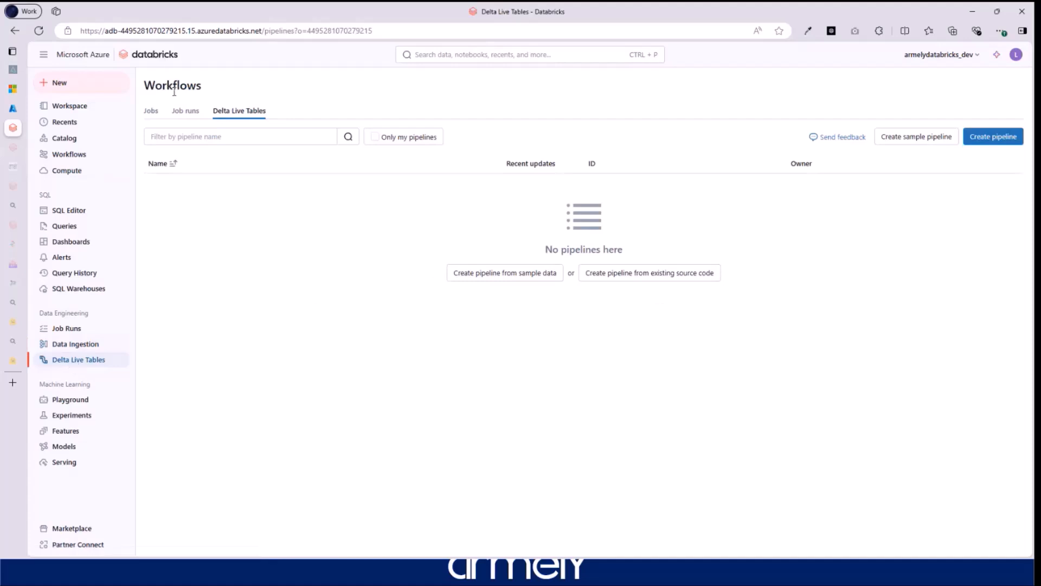
pyautogui.click(62, 332)
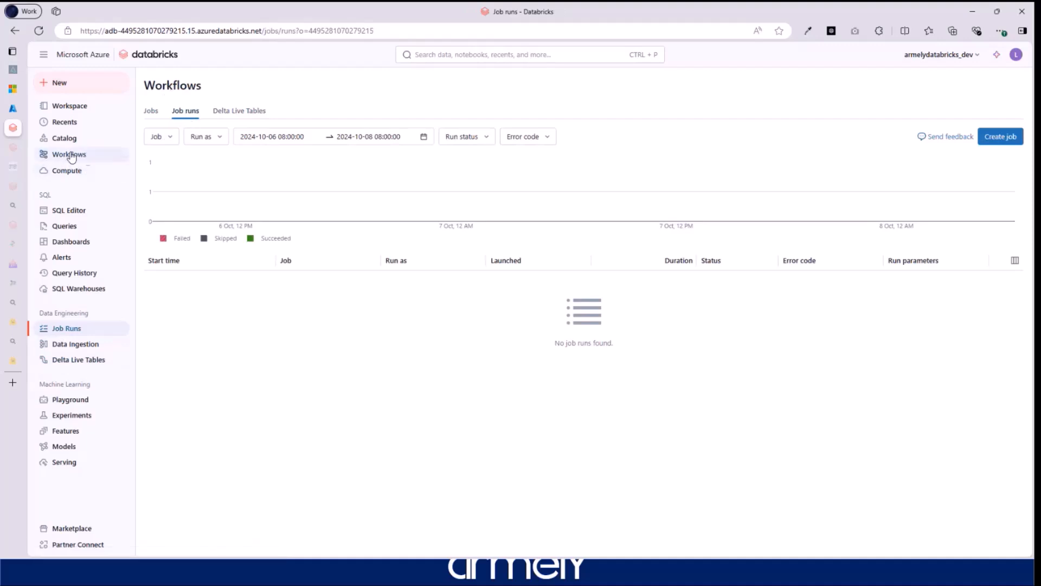
pyautogui.click(83, 360)
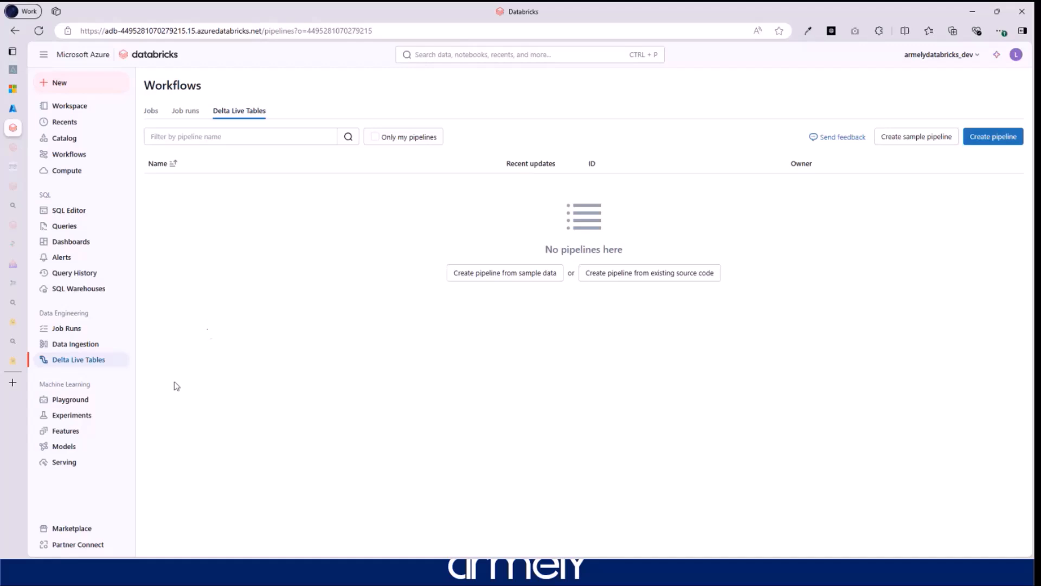
pyautogui.click(81, 347)
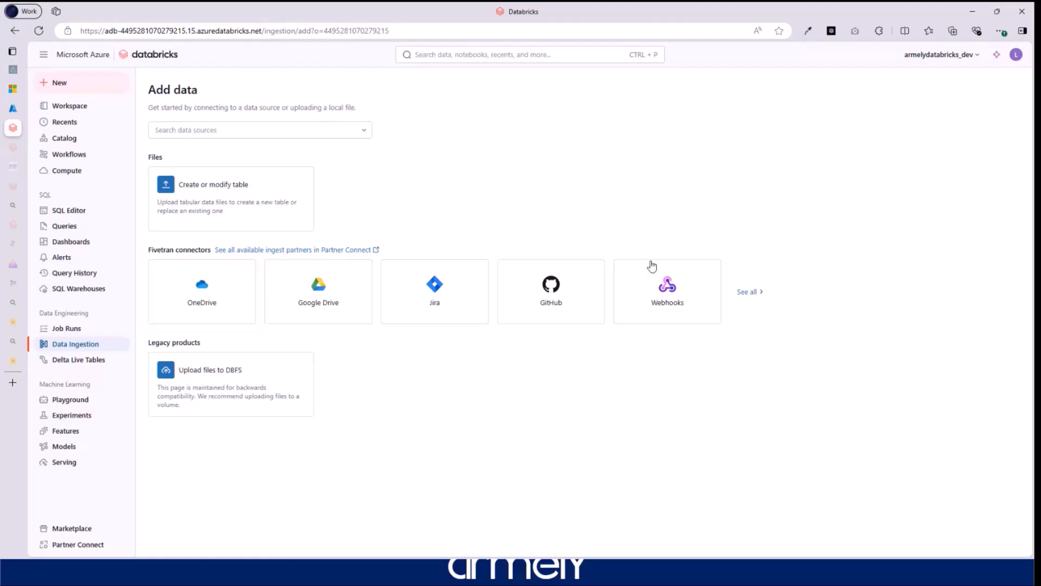
# - Show all Fivetran connectors and browse the grid down to SQL Server
pyautogui.click(751, 293)
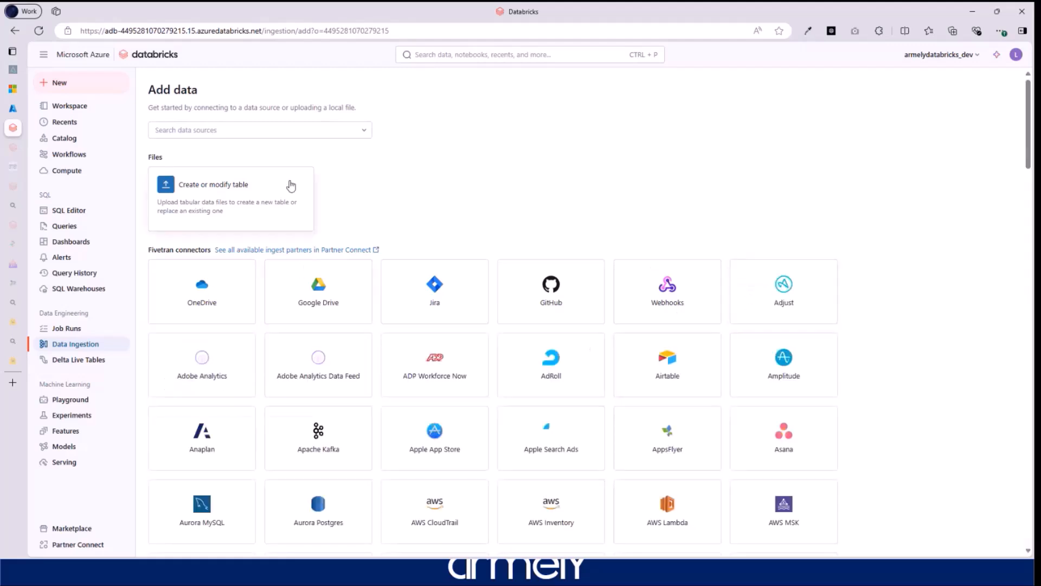
pyautogui.scroll(-5, 608, 382)
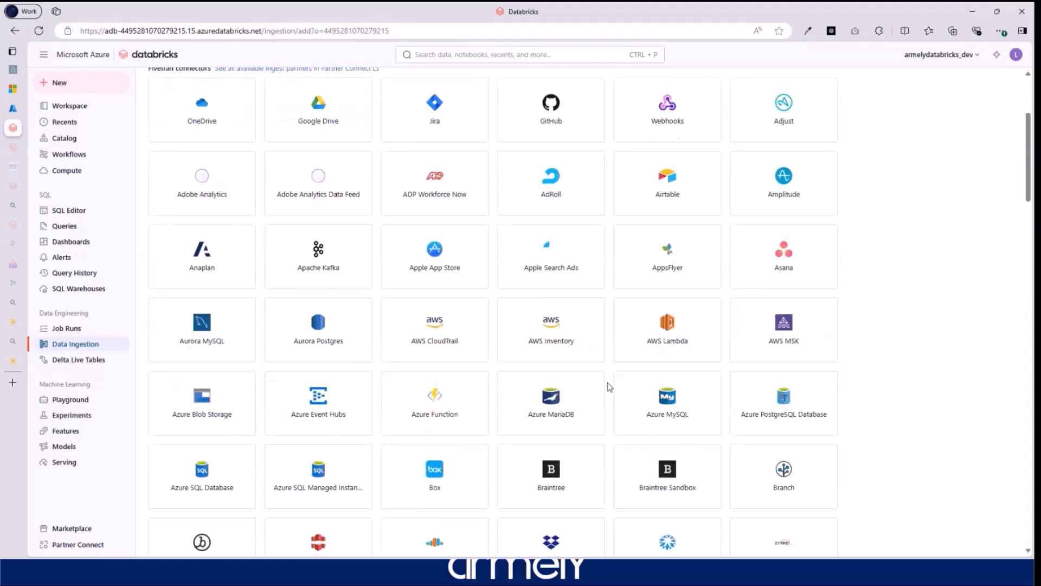
pyautogui.scroll(-10, 607, 382)
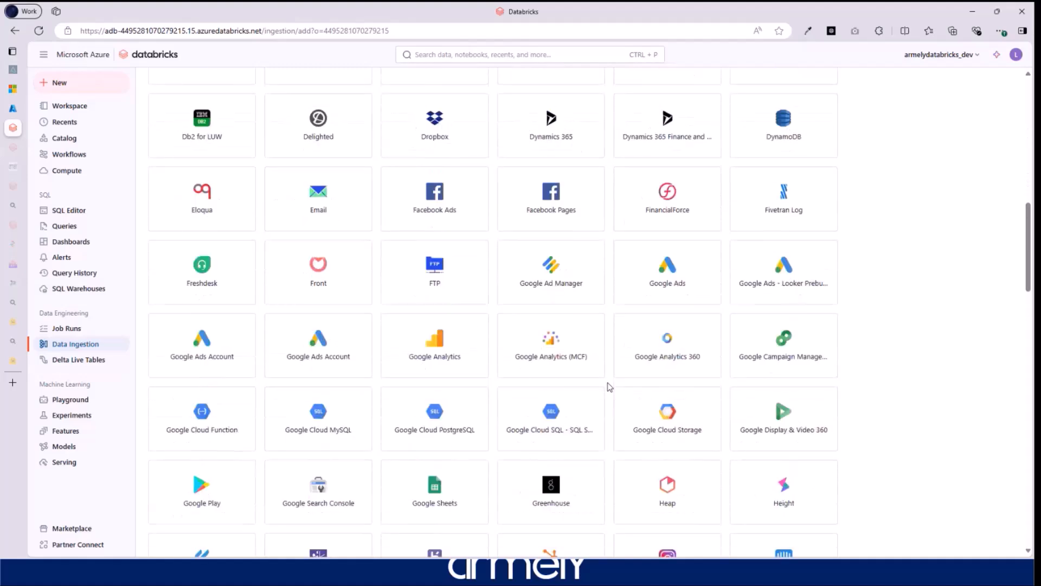
pyautogui.scroll(-10, 609, 386)
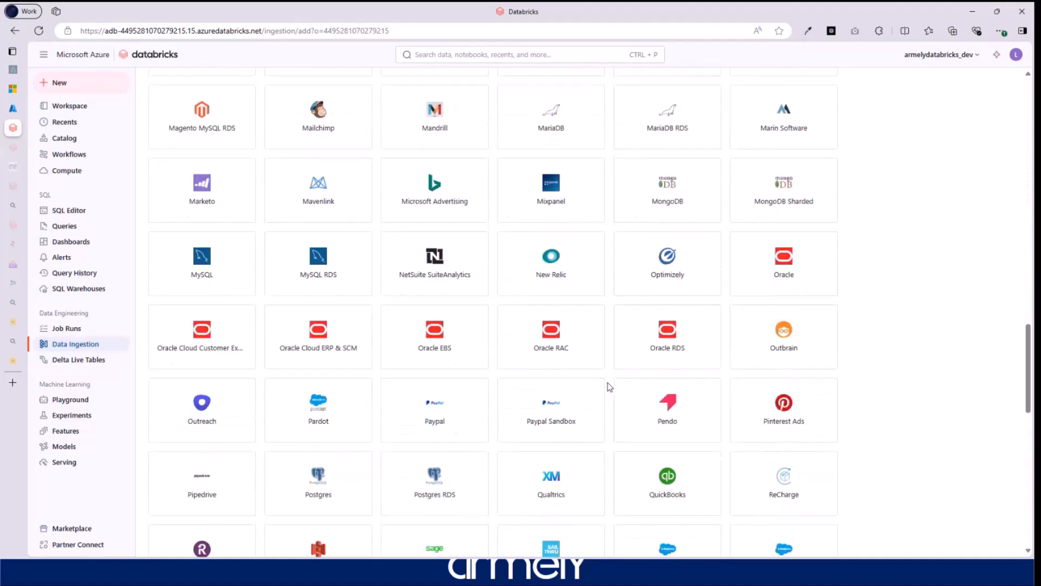
pyautogui.scroll(-5, 609, 386)
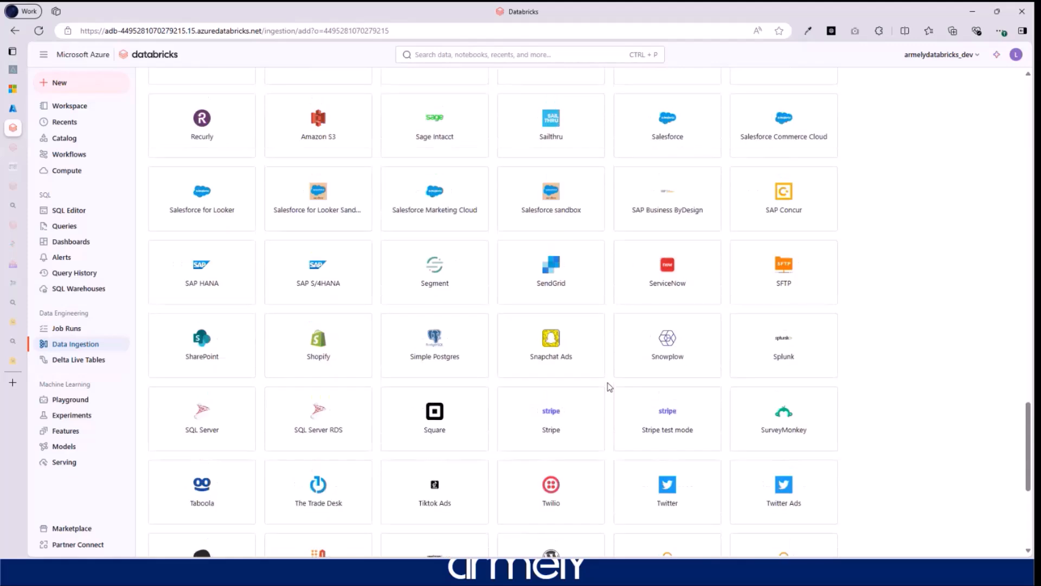
pyautogui.scroll(4, 531, 353)
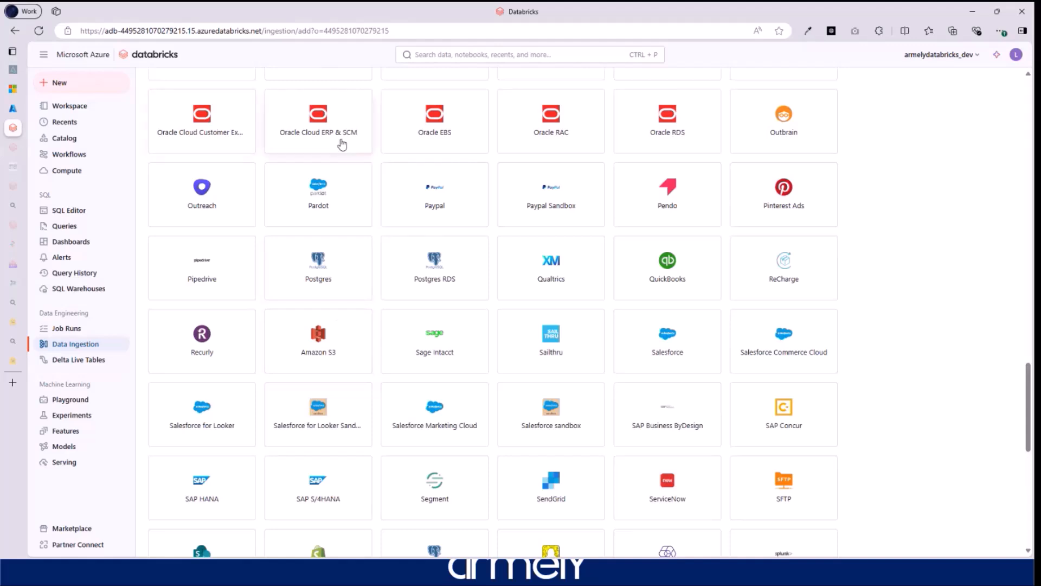
pyautogui.scroll(2, 397, 190)
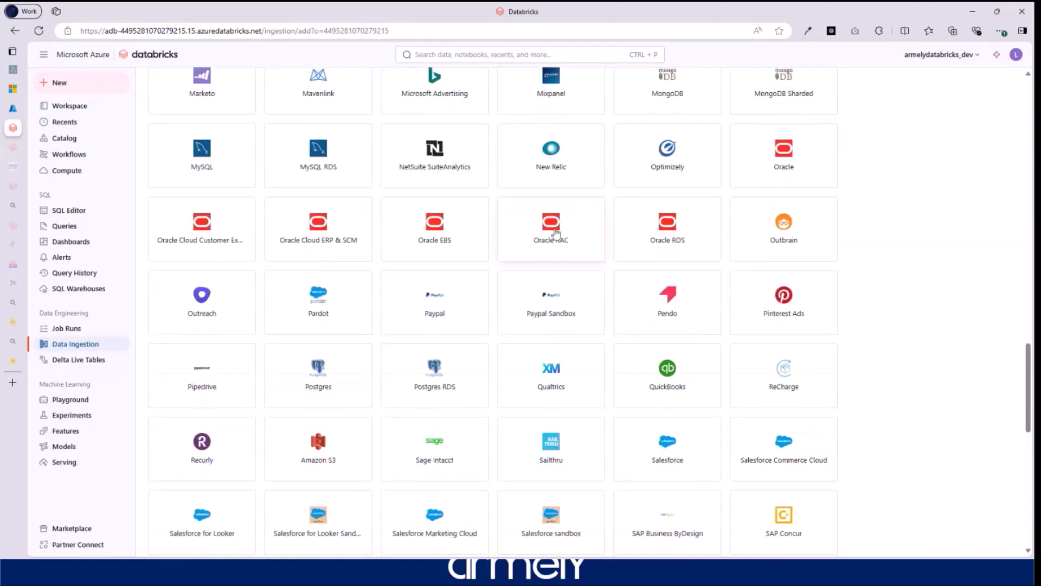
pyautogui.scroll(-1, 518, 257)
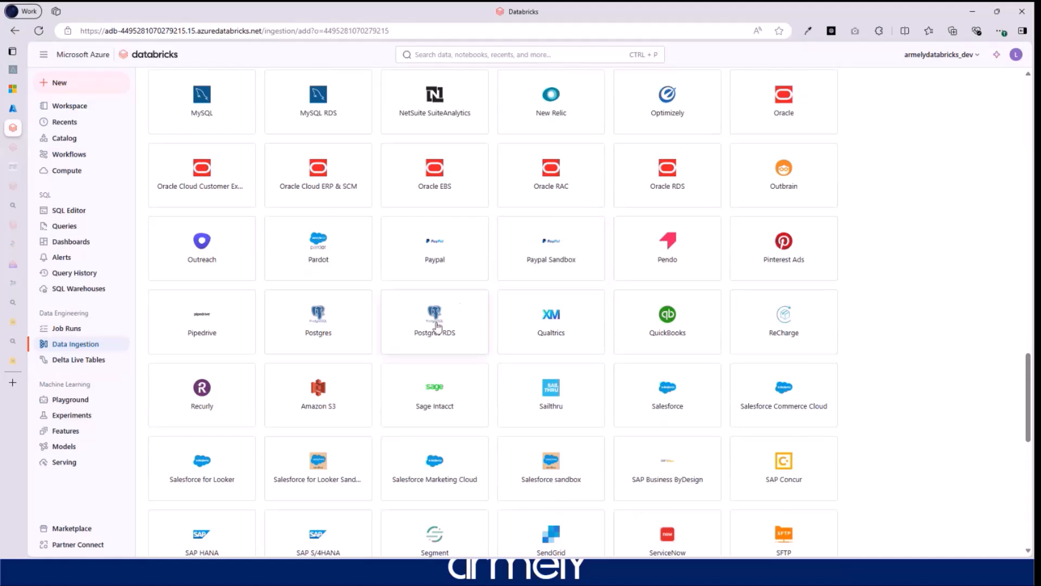
pyautogui.scroll(-4, 542, 339)
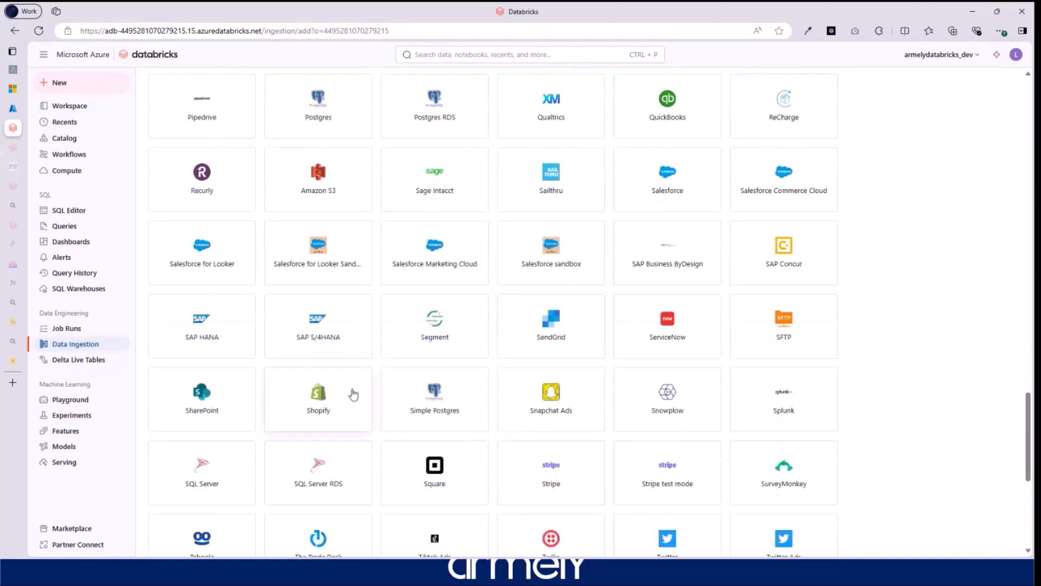
# - Open the SQL Server connector panel, highlight its SQL Server → Fivetran → Databricks flow, then close it
pyautogui.click(205, 485)
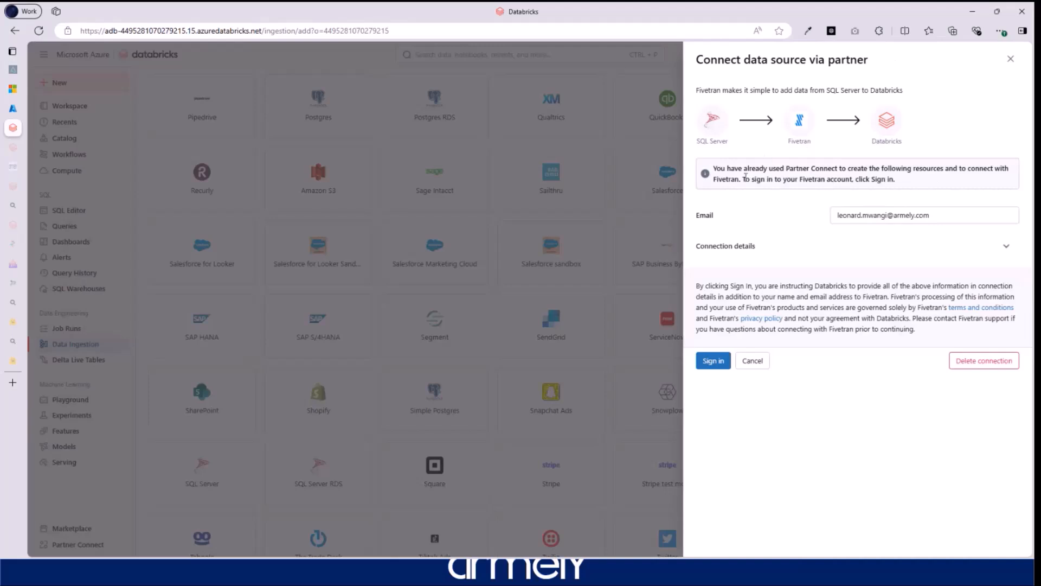
pyautogui.moveTo(812, 143); pyautogui.dragTo(697, 141)
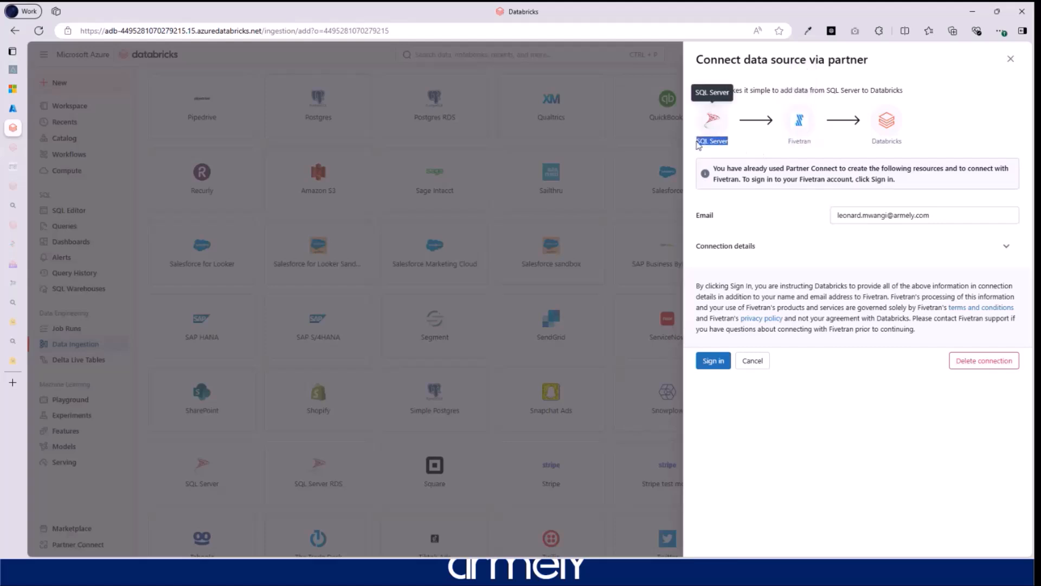
pyautogui.moveTo(815, 144); pyautogui.dragTo(790, 144)
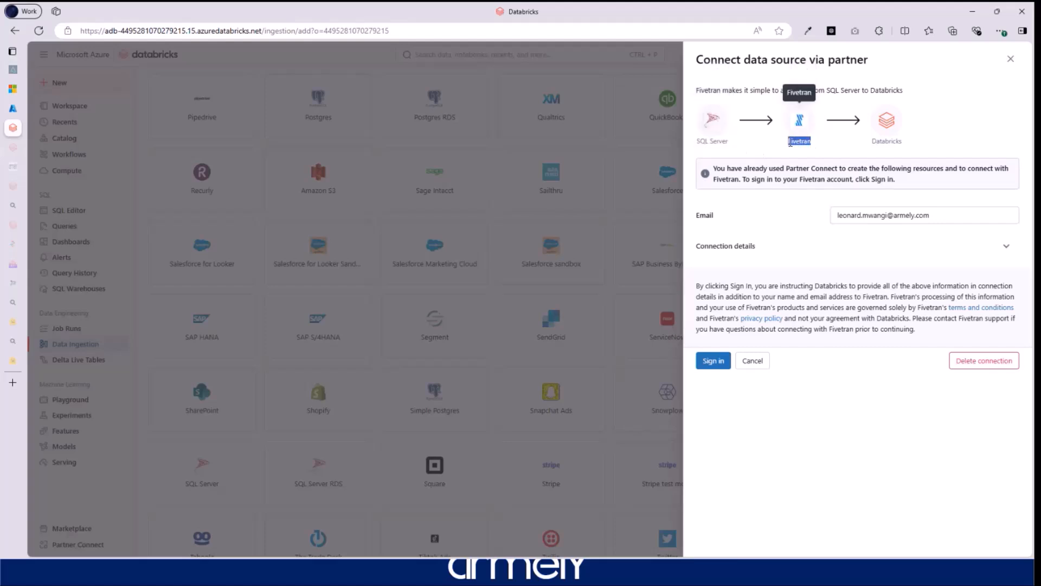
pyautogui.click(810, 147)
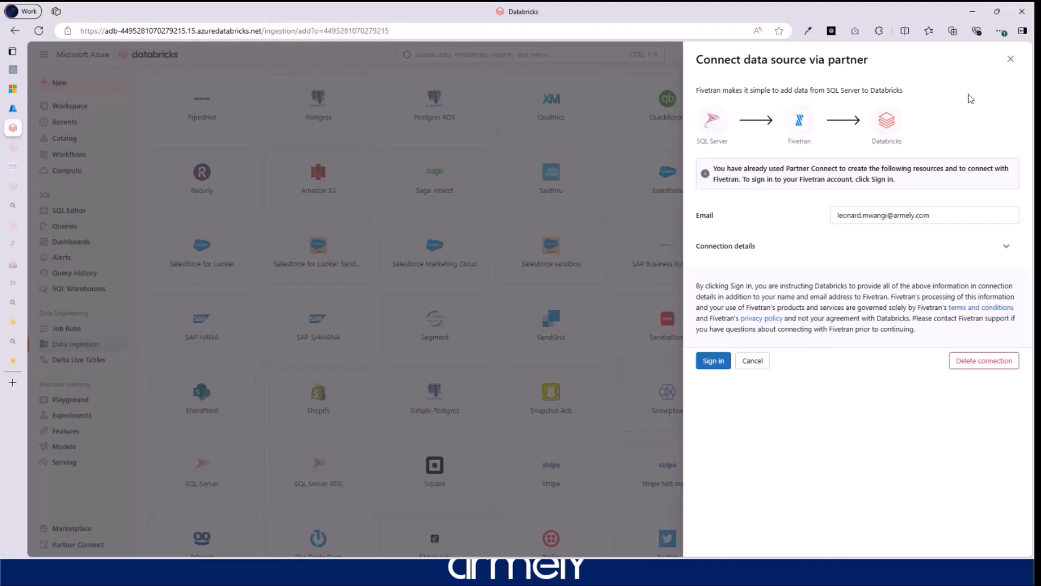
pyautogui.click(1010, 58)
# - Search the data sources for 'azure' to find the Azure ingestion connectors
pyautogui.scroll(5, 475, 293)
pyautogui.scroll(20, 475, 293)
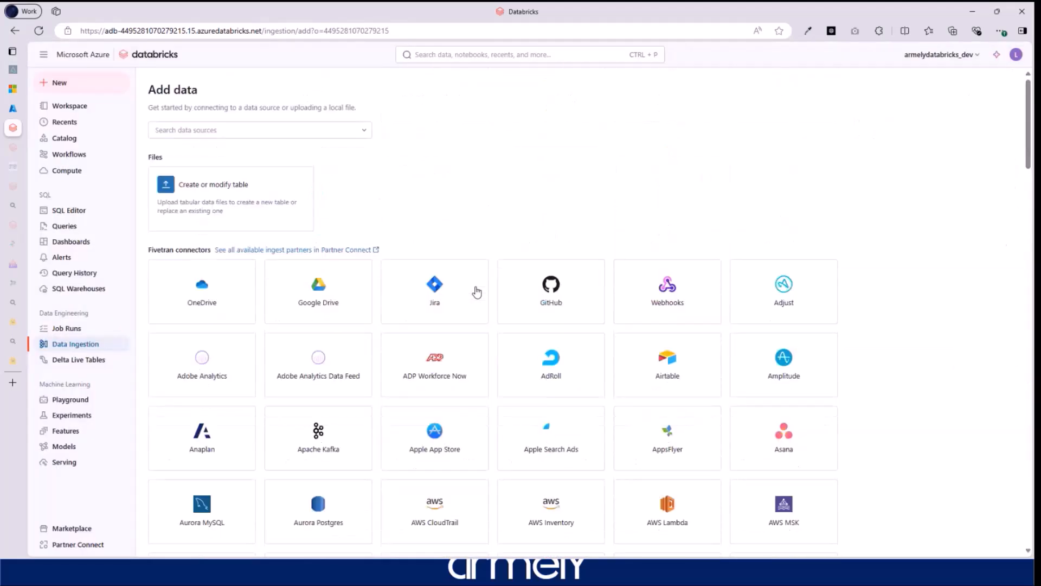
pyautogui.moveTo(150, 254); pyautogui.dragTo(216, 255)
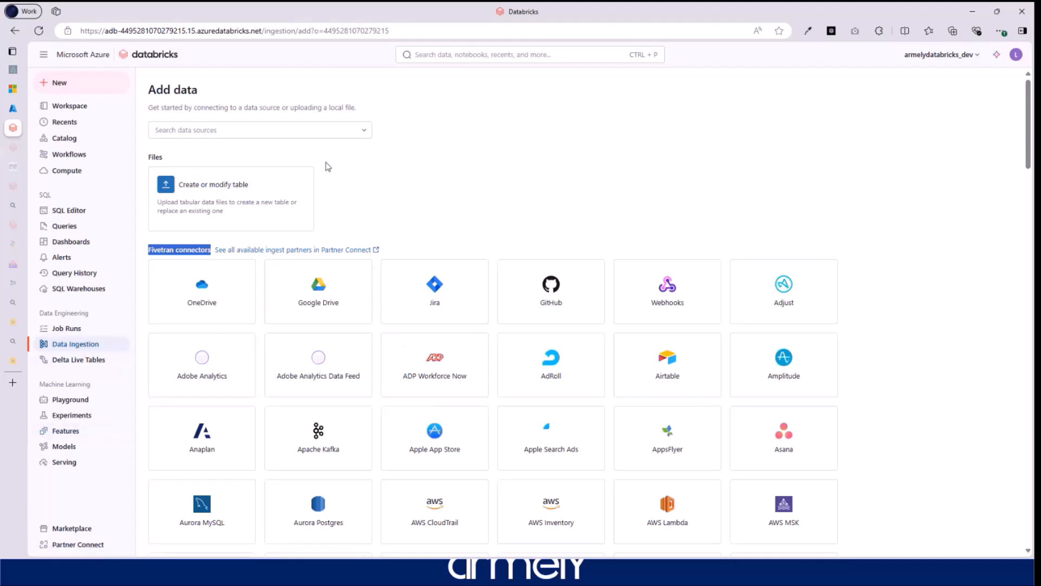
pyautogui.click(352, 133)
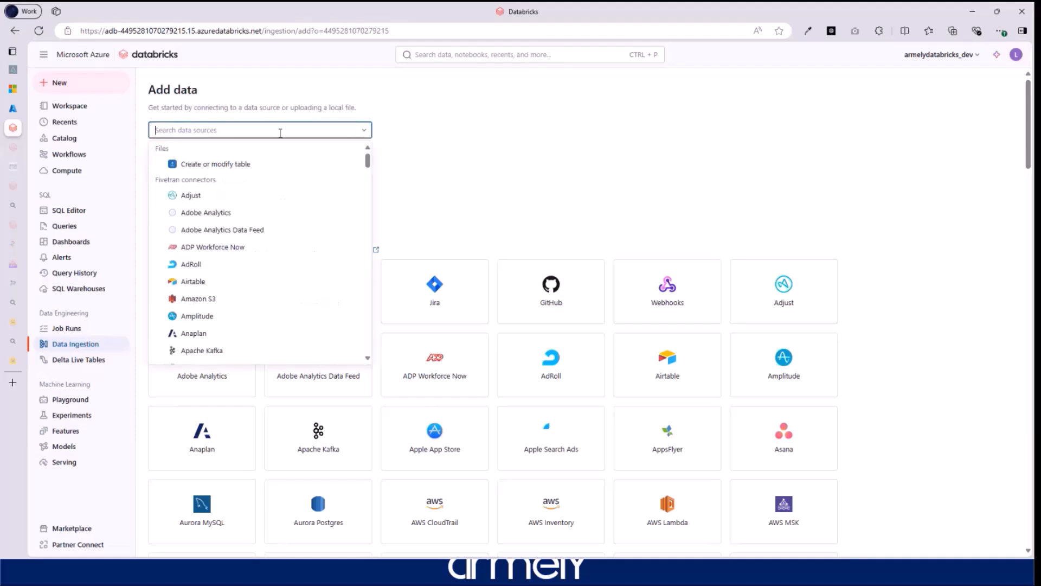
pyautogui.write('azure')
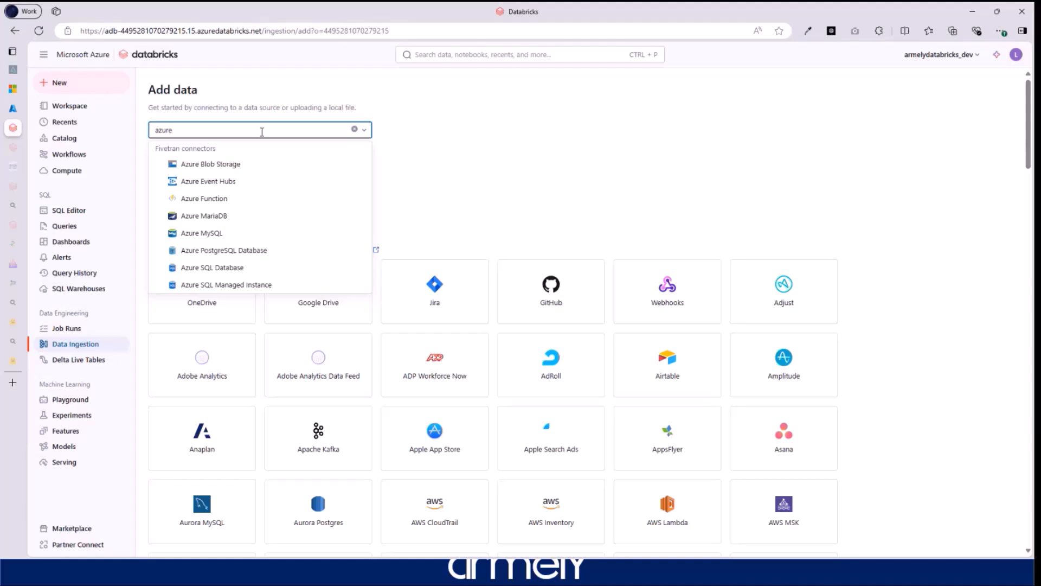
pyautogui.write('dat')
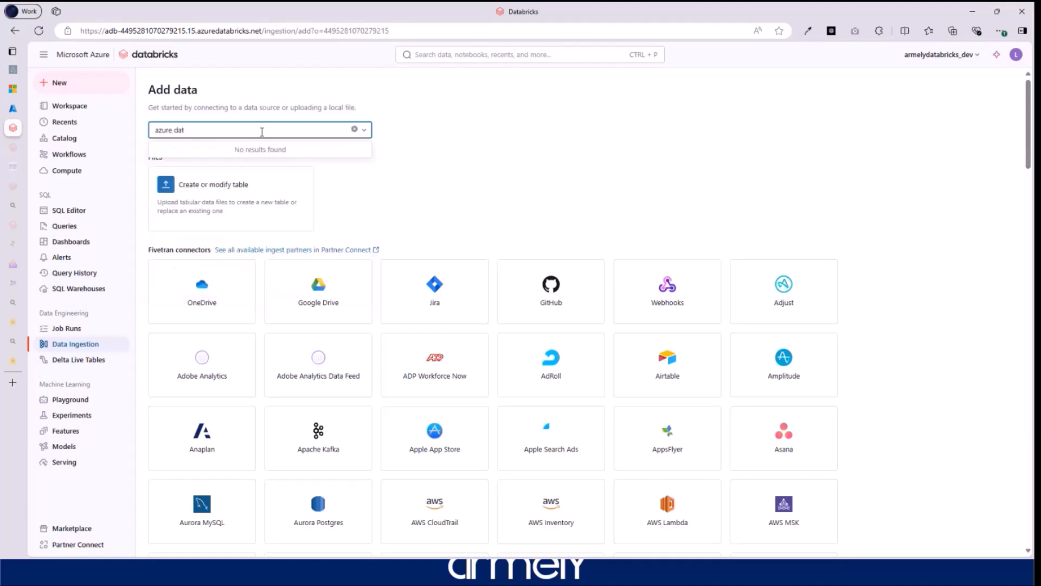
pyautogui.press('BackSpace')
pyautogui.press('BackSpace')
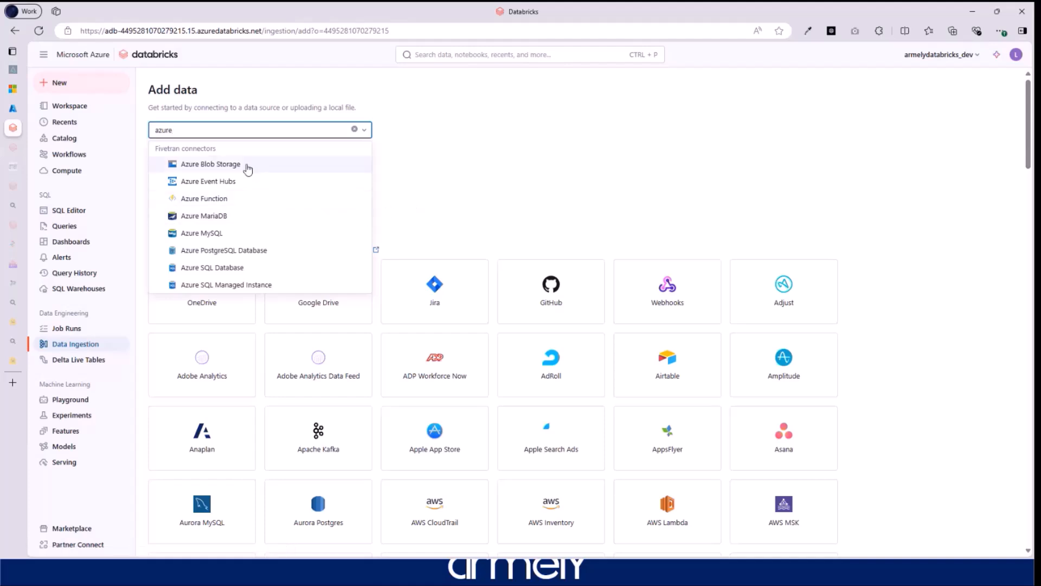
pyautogui.click(460, 192)
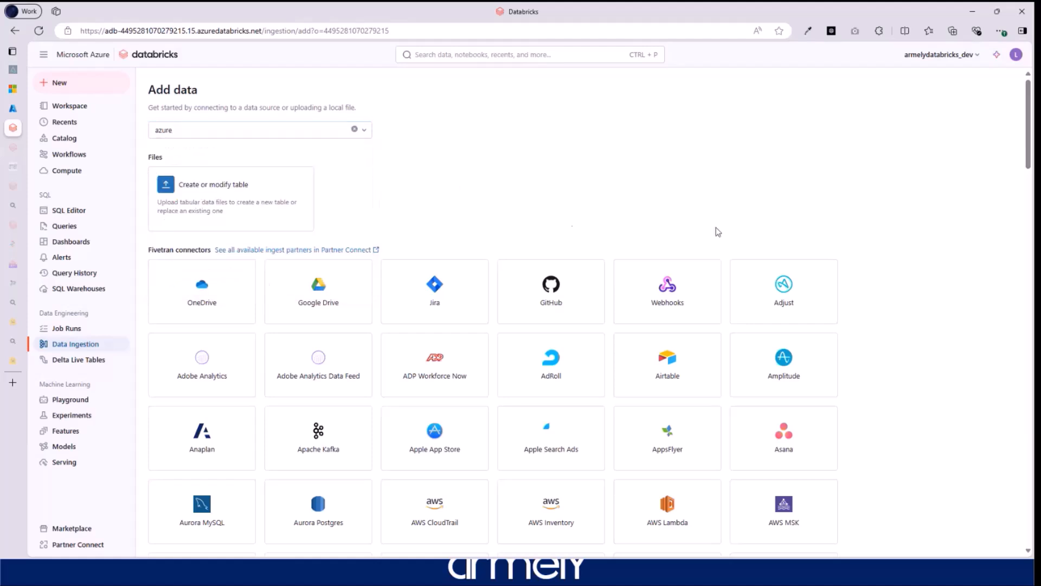
# - Scroll to the end of the connector list, then go to the Azure portal home page
pyautogui.scroll(-15, 778, 279)
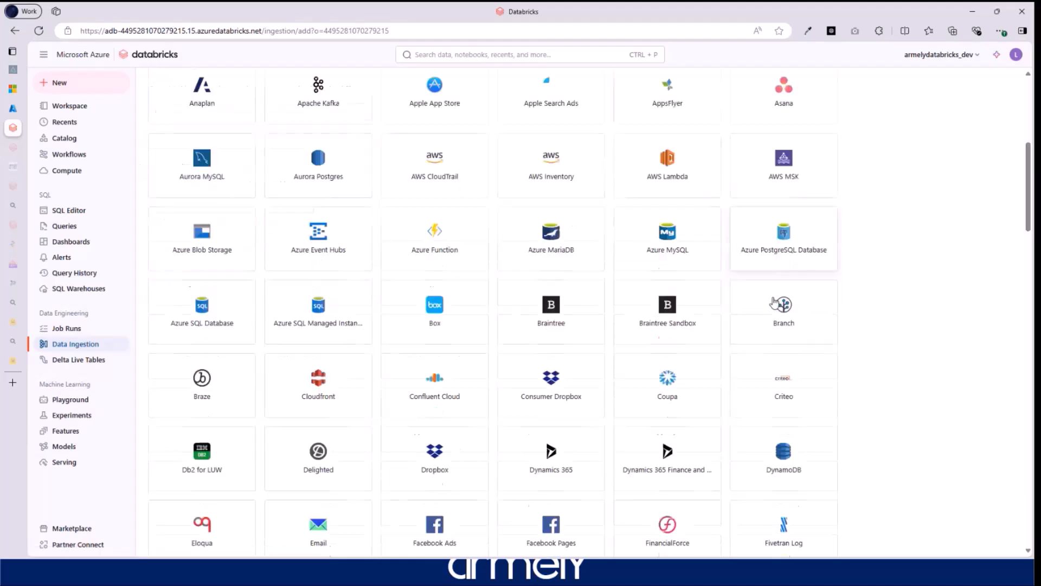
pyautogui.scroll(-15, 778, 310)
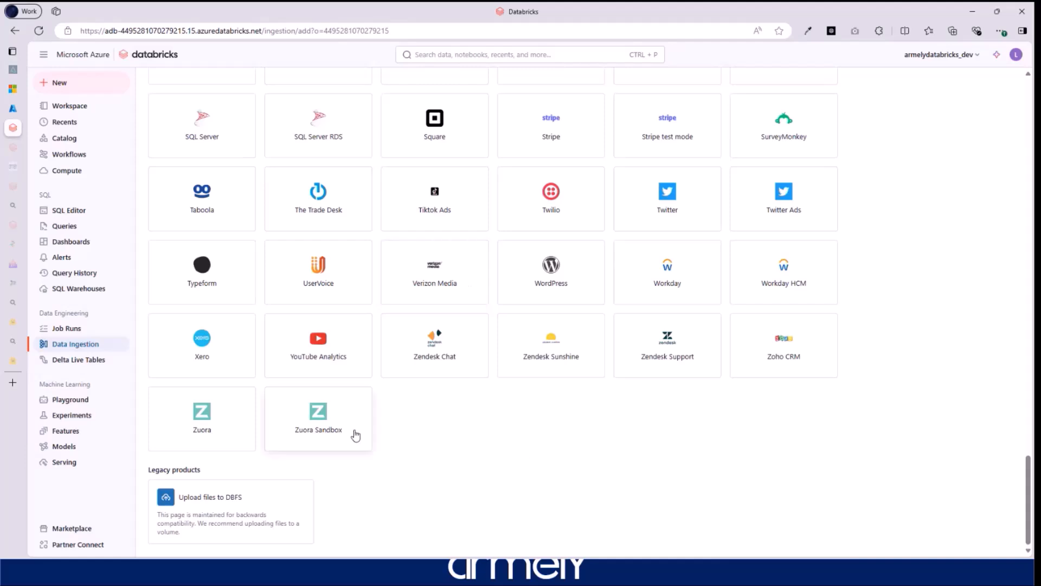
pyautogui.click(13, 108)
pyautogui.click(46, 73)
# - Open the ArmelyADFv2 data factory, highlight its name, then return to the Databricks connectors
pyautogui.click(279, 280)
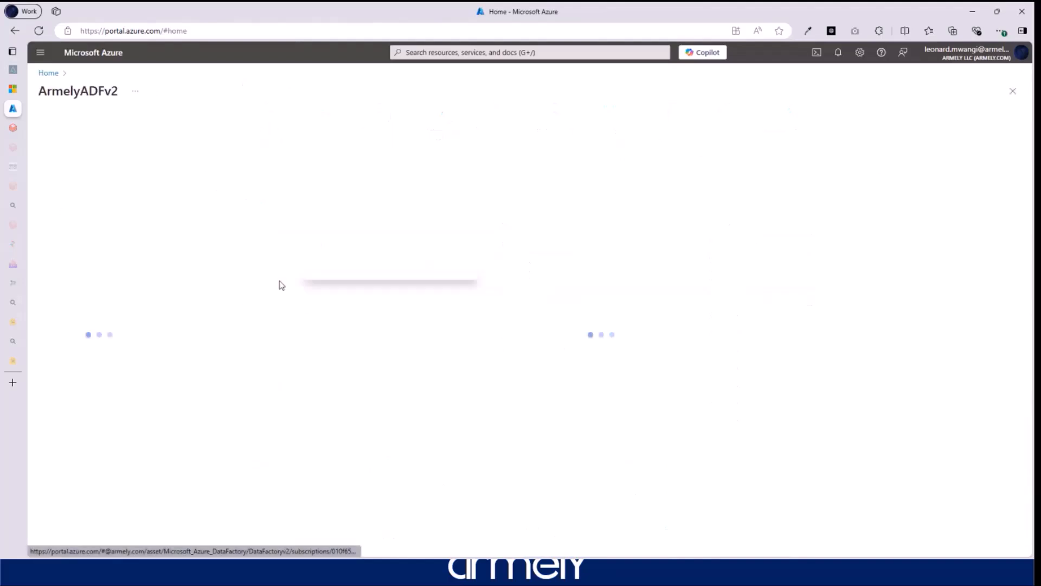
pyautogui.moveTo(59, 91); pyautogui.dragTo(139, 92)
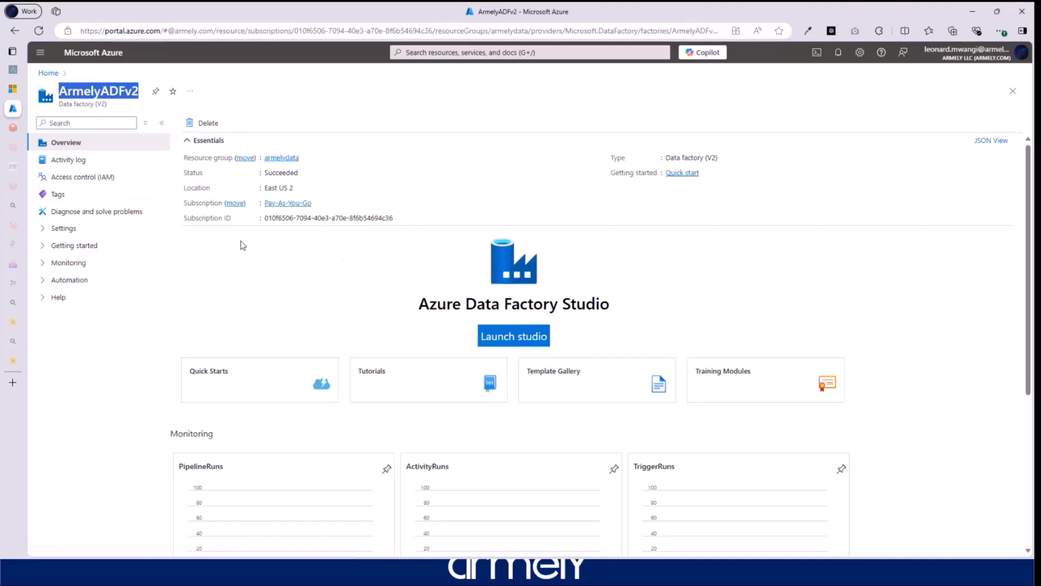
pyautogui.click(17, 131)
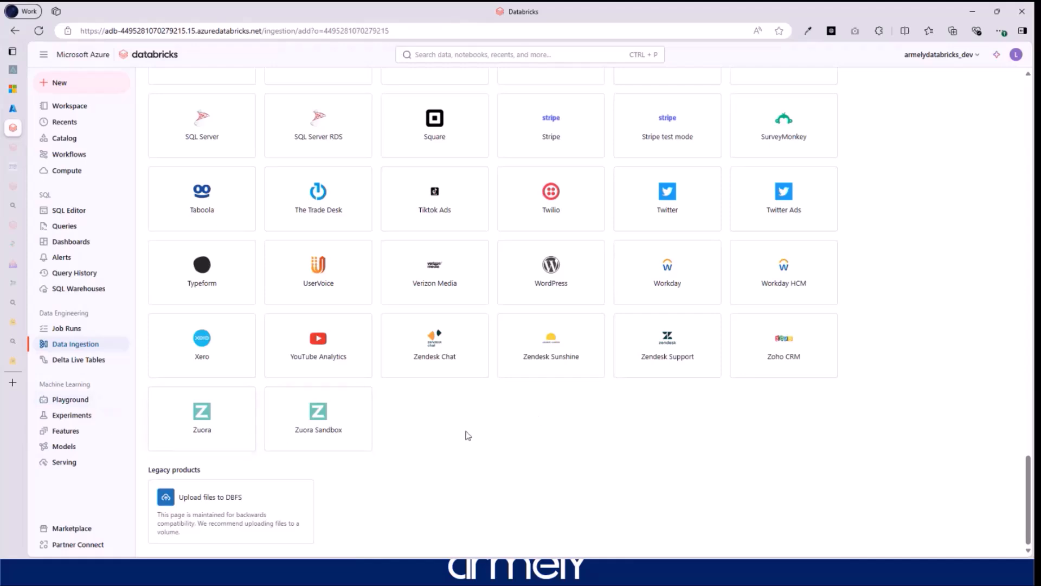
# - Filter the Databricks Marketplace to Free listings, then go to Partner Connect
pyautogui.click(82, 530)
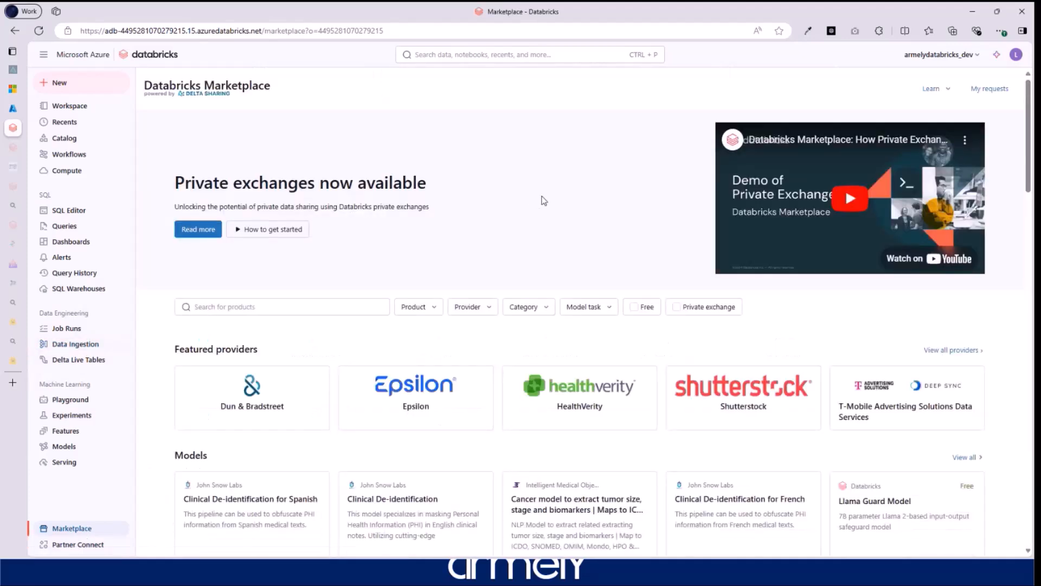
pyautogui.scroll(-2, 729, 352)
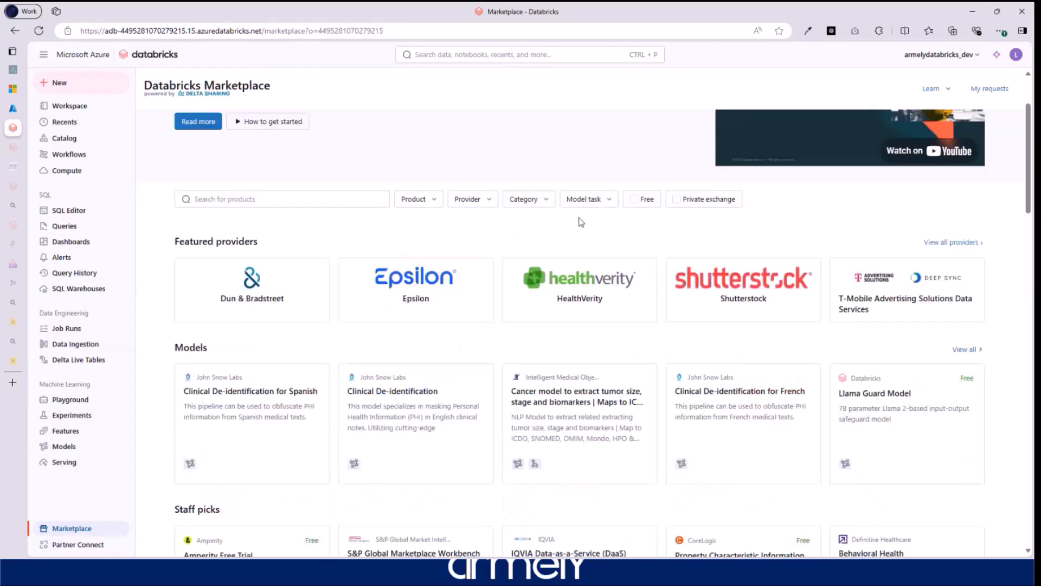
pyautogui.click(640, 201)
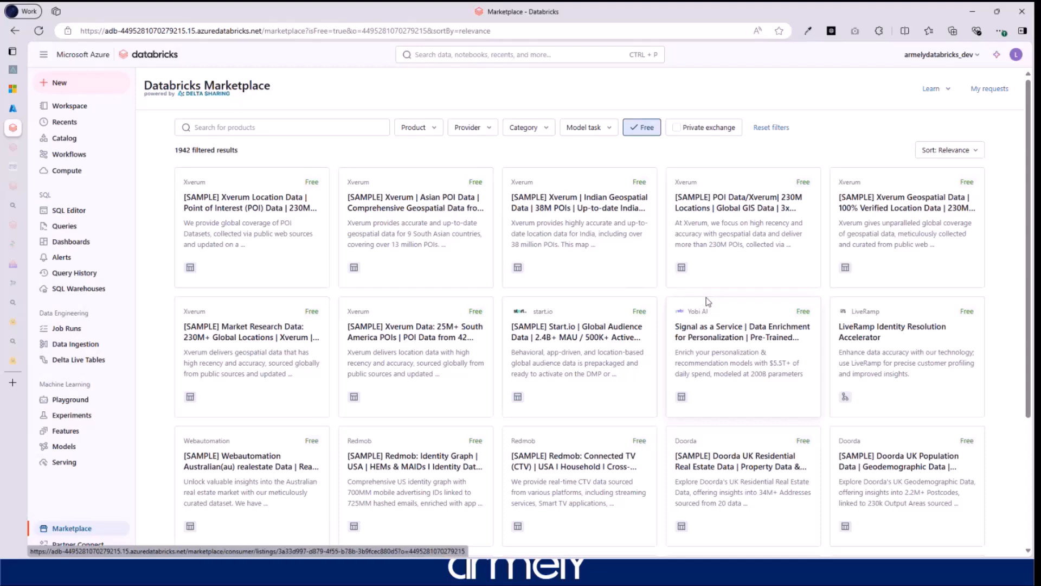
pyautogui.scroll(-3, 646, 328)
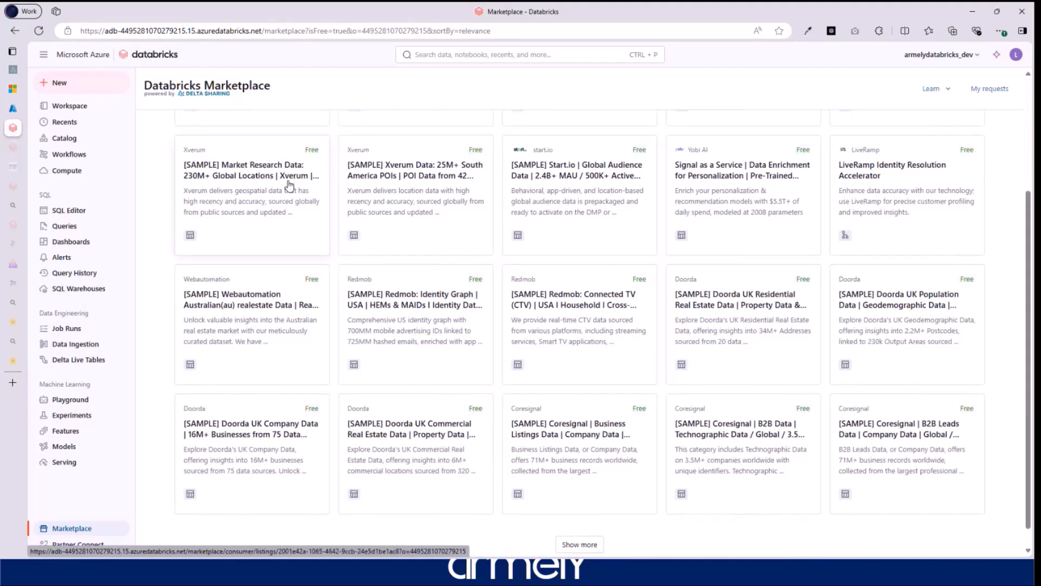
pyautogui.click(83, 546)
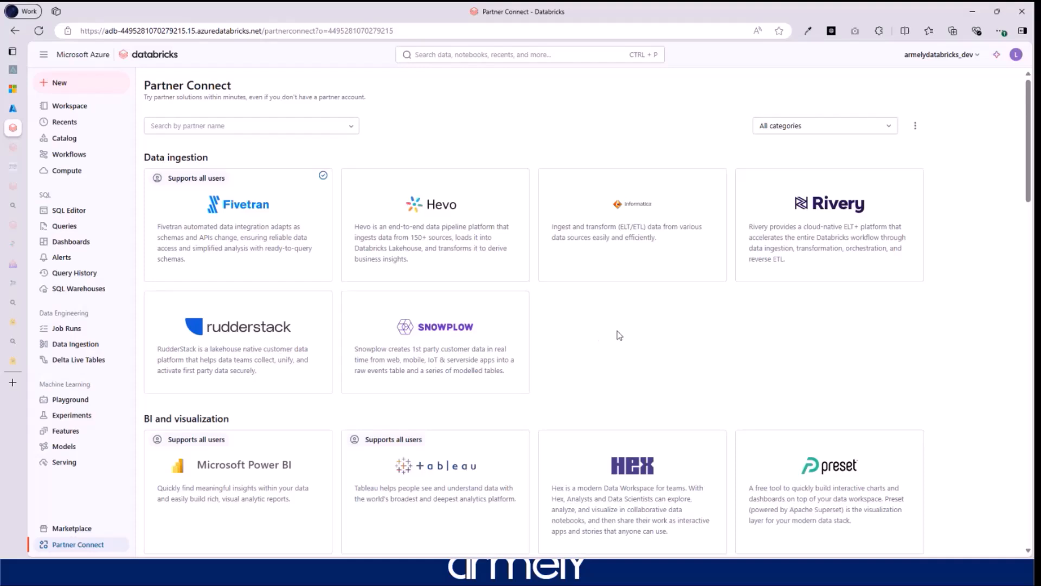
# - Check the partner-name search list, then scroll through the Partner Connect sections down to semantic layer
pyautogui.click(349, 127)
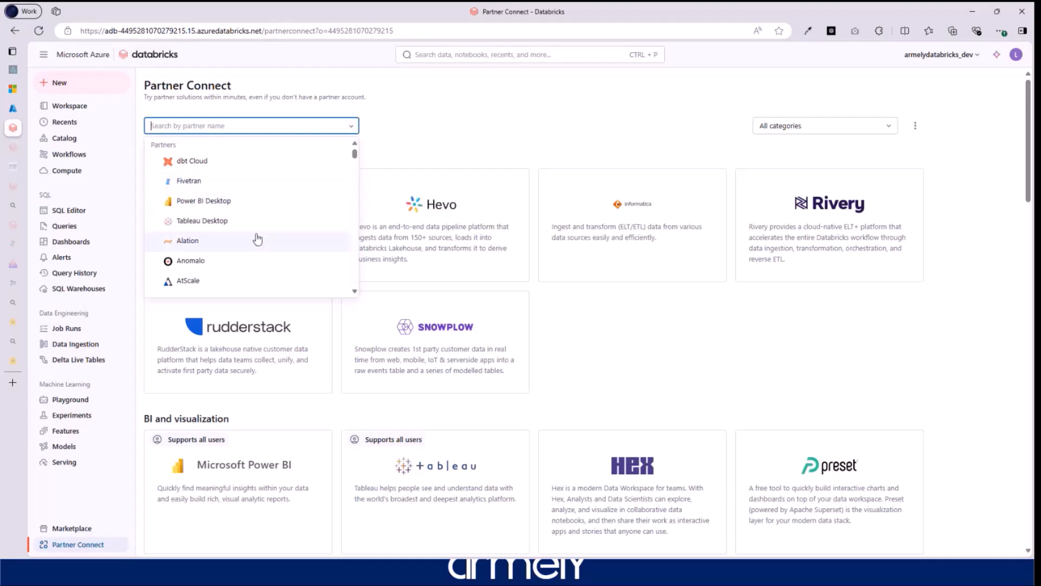
pyautogui.click(711, 368)
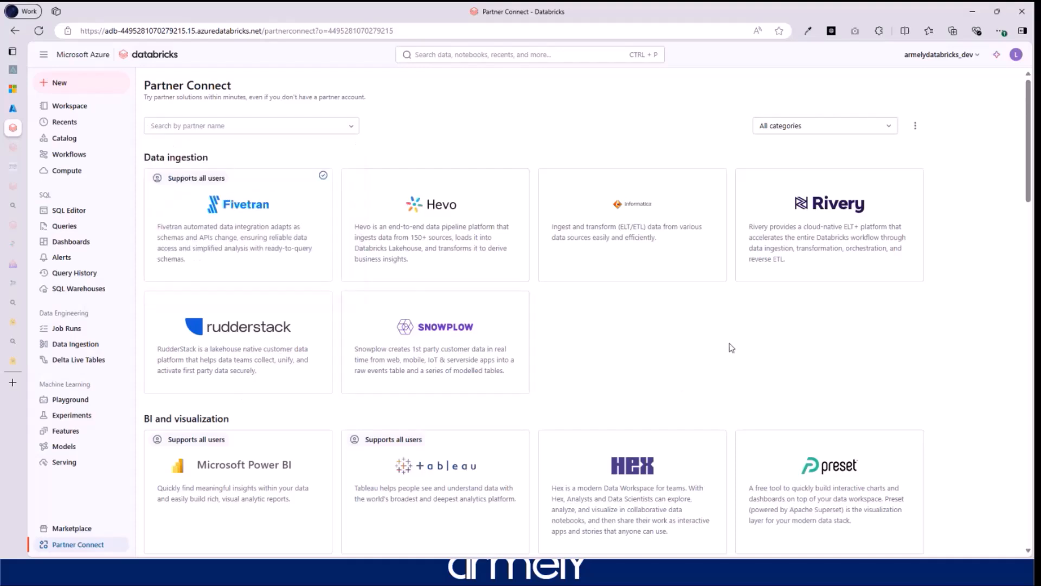
pyautogui.scroll(-2, 731, 347)
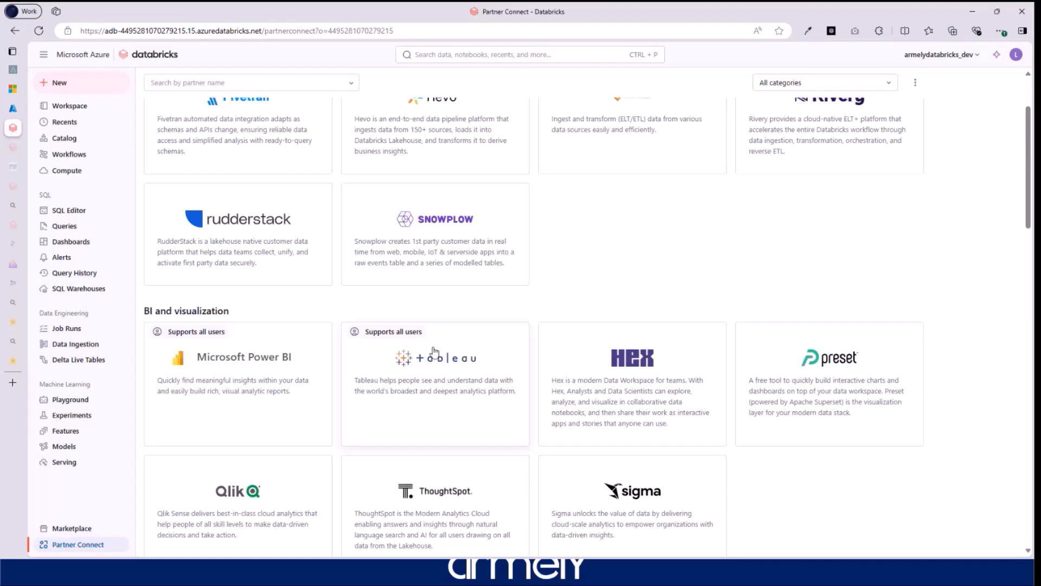
pyautogui.scroll(-2, 204, 417)
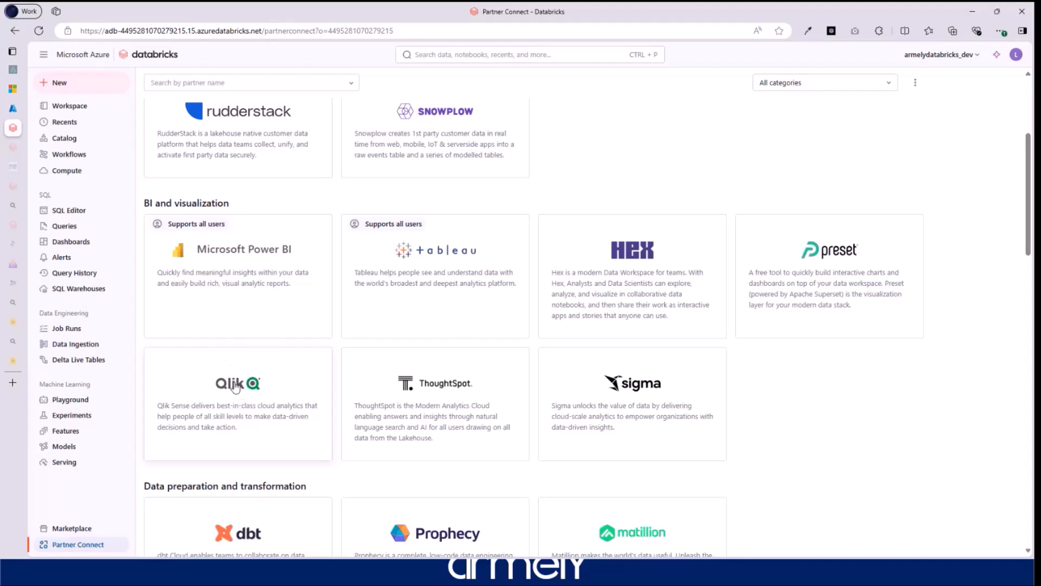
pyautogui.scroll(-4, 807, 437)
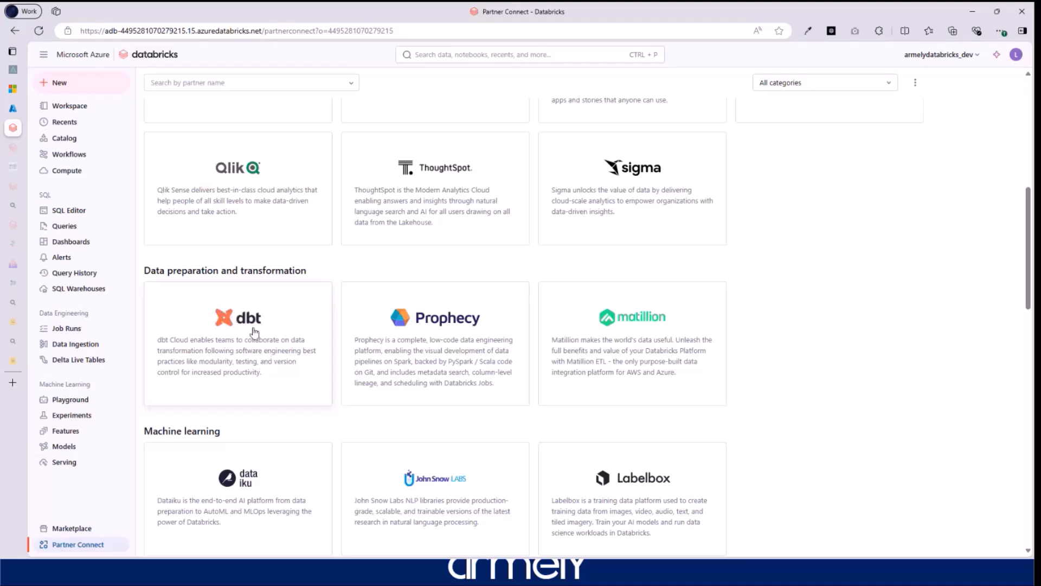
pyautogui.scroll(-4, 839, 369)
pyautogui.scroll(-3, 841, 370)
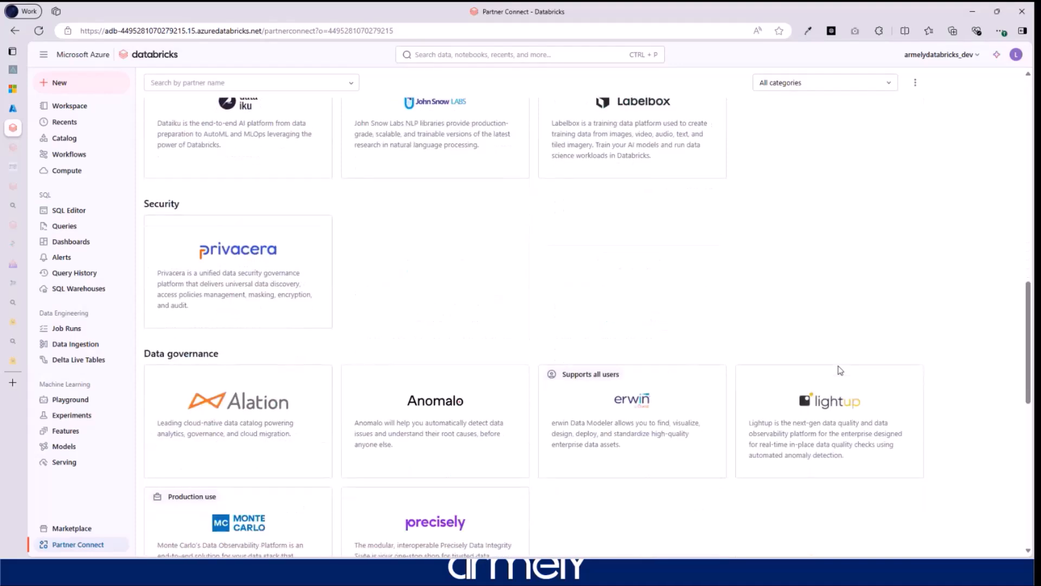
pyautogui.scroll(-4, 792, 331)
pyautogui.scroll(-6, 790, 337)
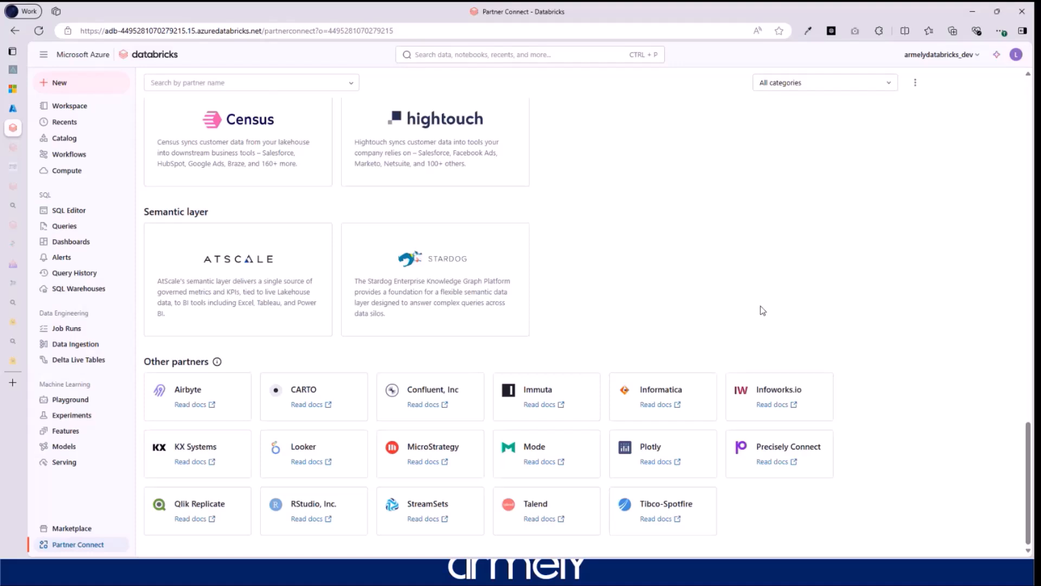
pyautogui.scroll(15, 761, 311)
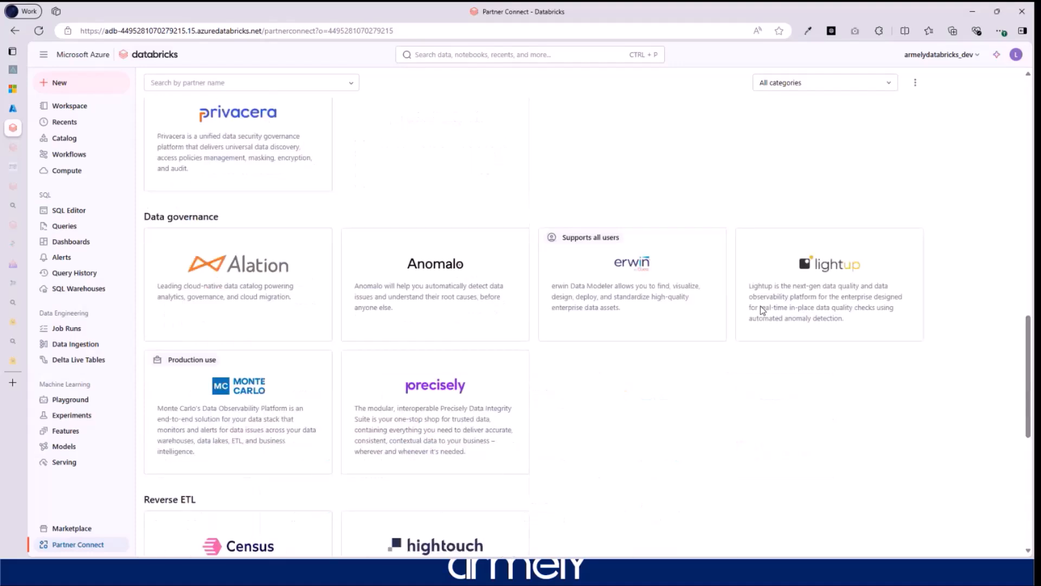
# - Filter Partner Connect to Machine learning partners, then to Data preparation and transformation partners
pyautogui.click(852, 86)
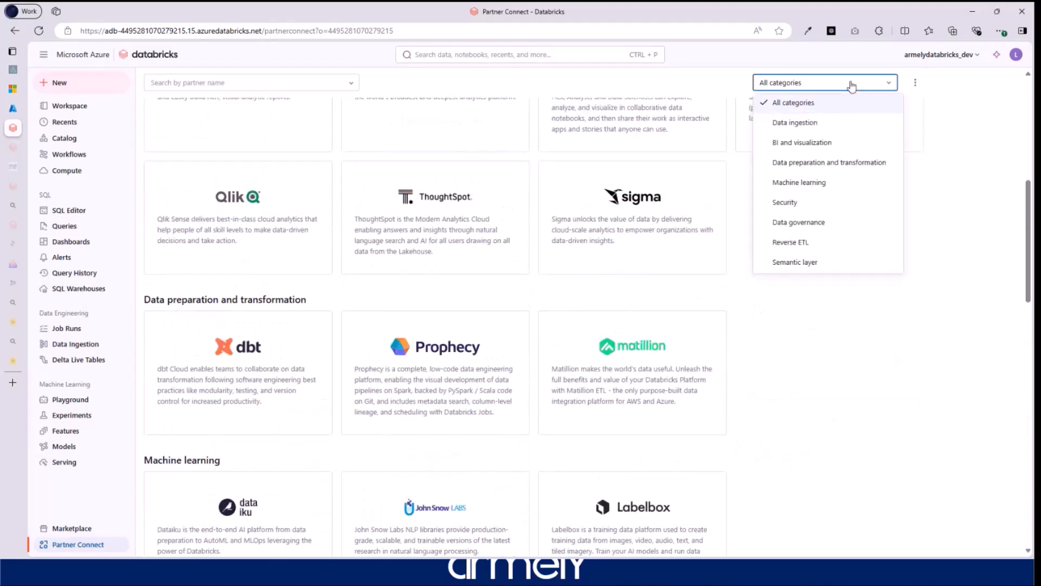
pyautogui.click(817, 184)
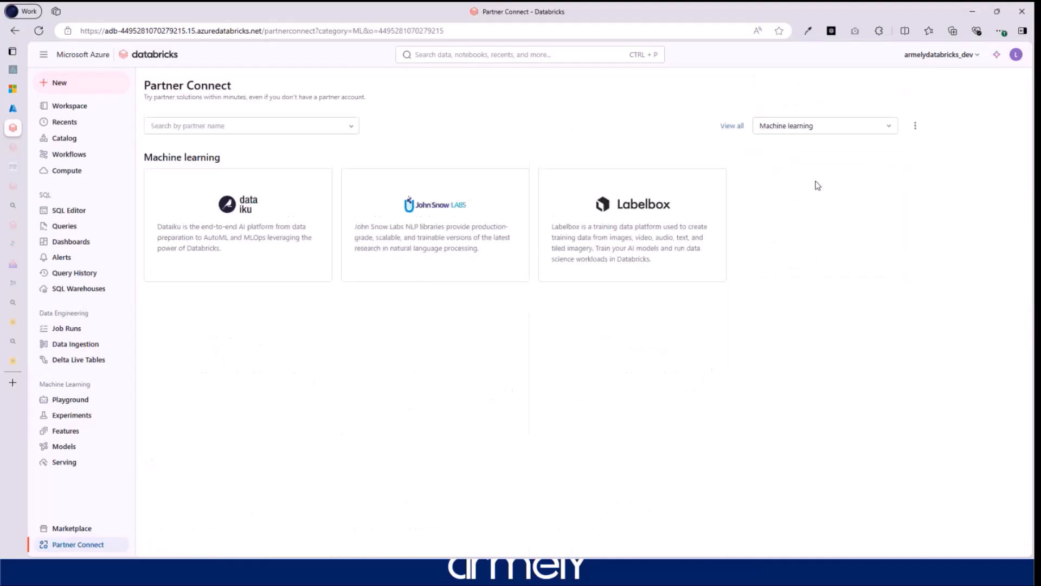
pyautogui.click(832, 127)
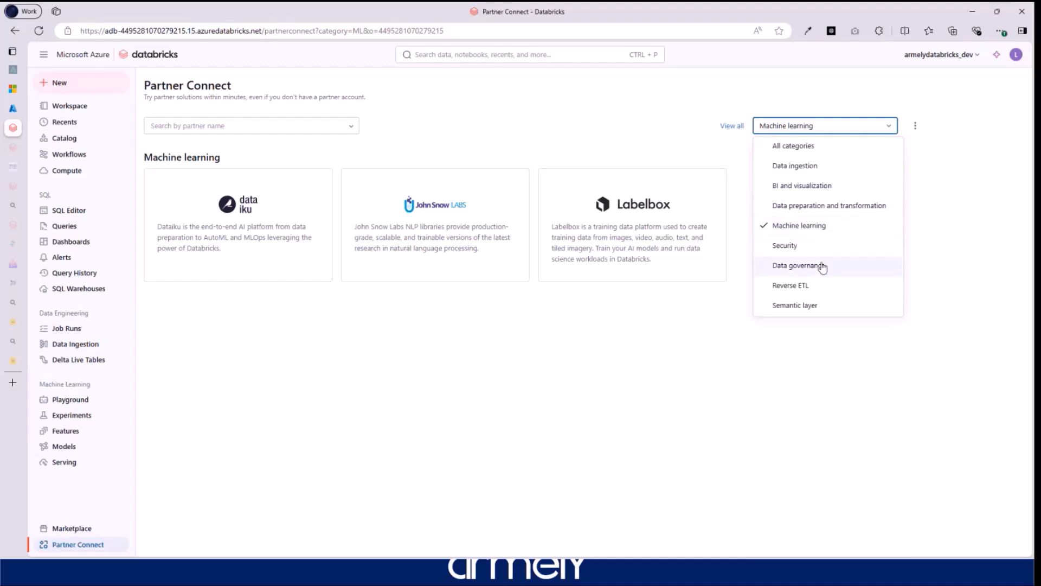
pyautogui.click(806, 205)
# - Clear the category filter so all Partner Connect partners are listed again
pyautogui.click(818, 129)
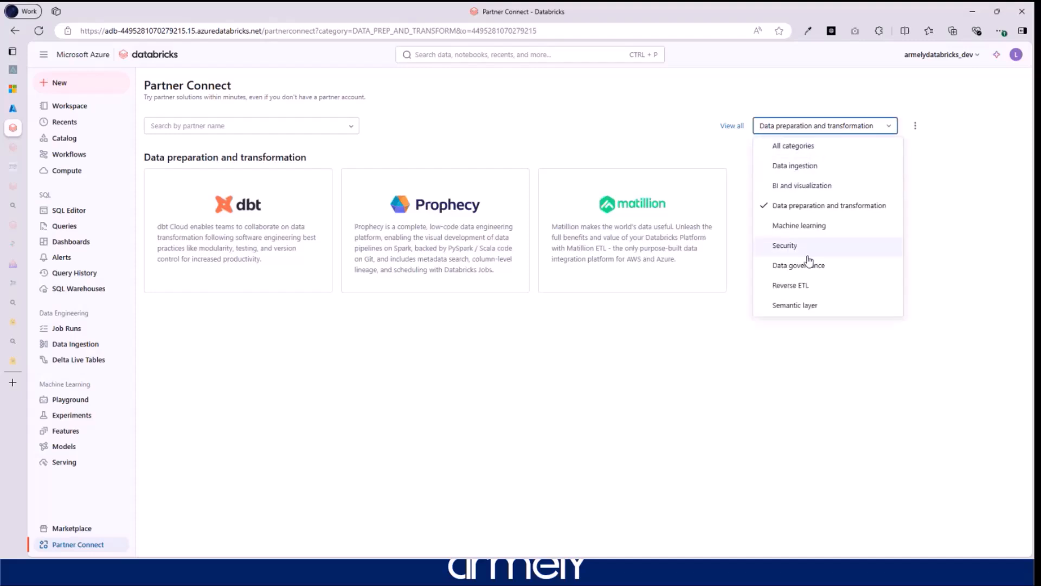
pyautogui.click(838, 335)
pyautogui.click(732, 126)
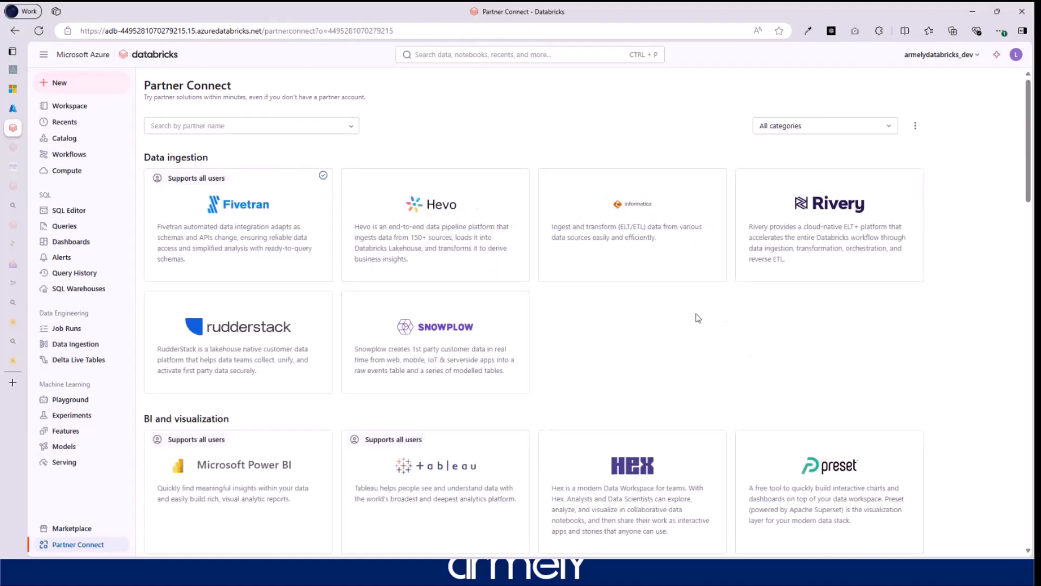
# - Scroll down through the remaining Partner Connect sections to the bottom of the page
pyautogui.scroll(-5, 698, 318)
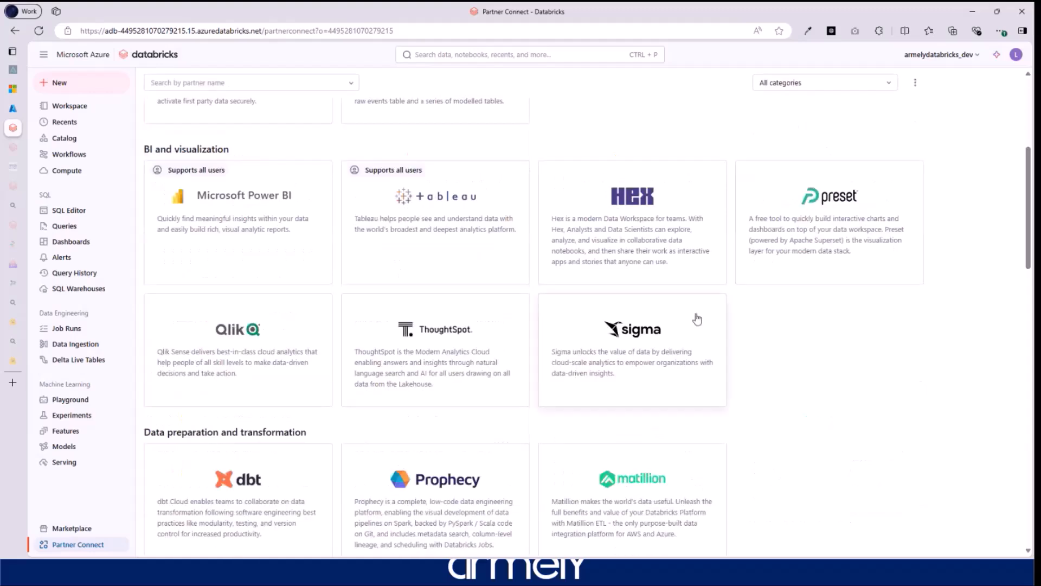
pyautogui.scroll(-9, 697, 318)
pyautogui.scroll(-3, 698, 318)
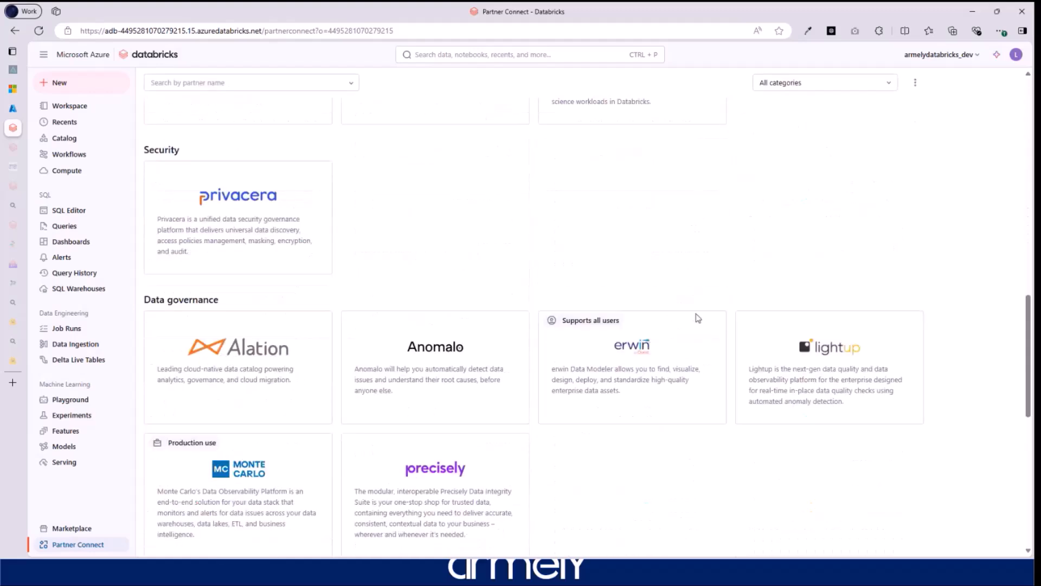
pyautogui.scroll(-4, 698, 318)
pyautogui.scroll(-4, 698, 318)
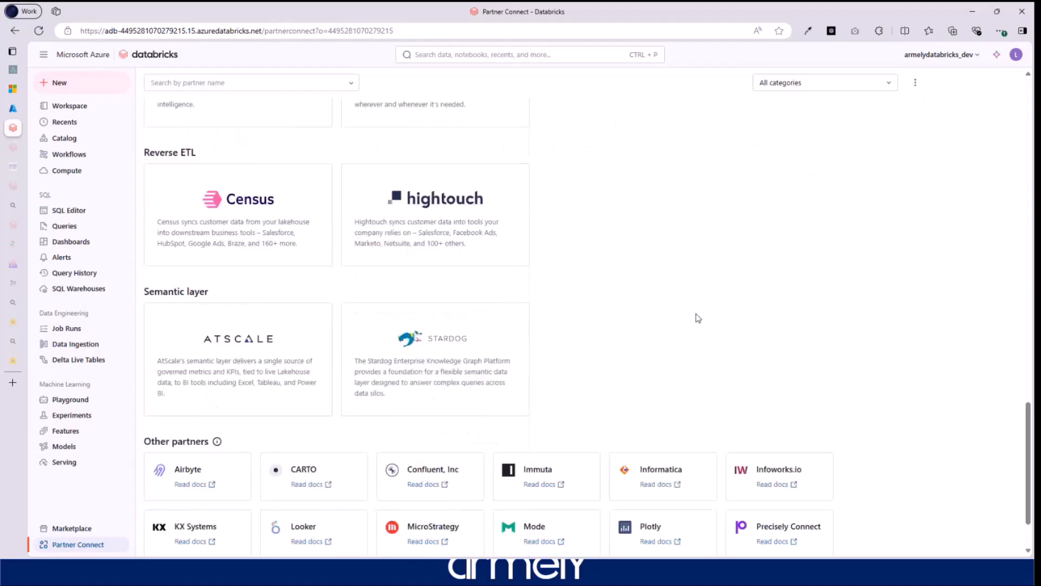
pyautogui.scroll(-2, 698, 318)
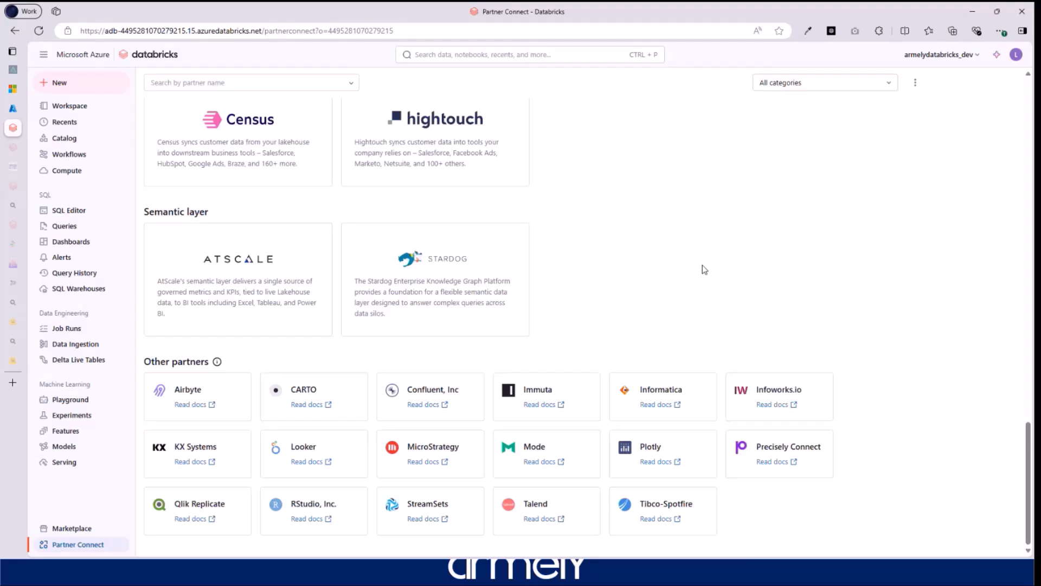
# - Scroll back to the top, then advance the slideshow to the Lakehouse Data Intelligence Platform slide
pyautogui.scroll(3, 618, 278)
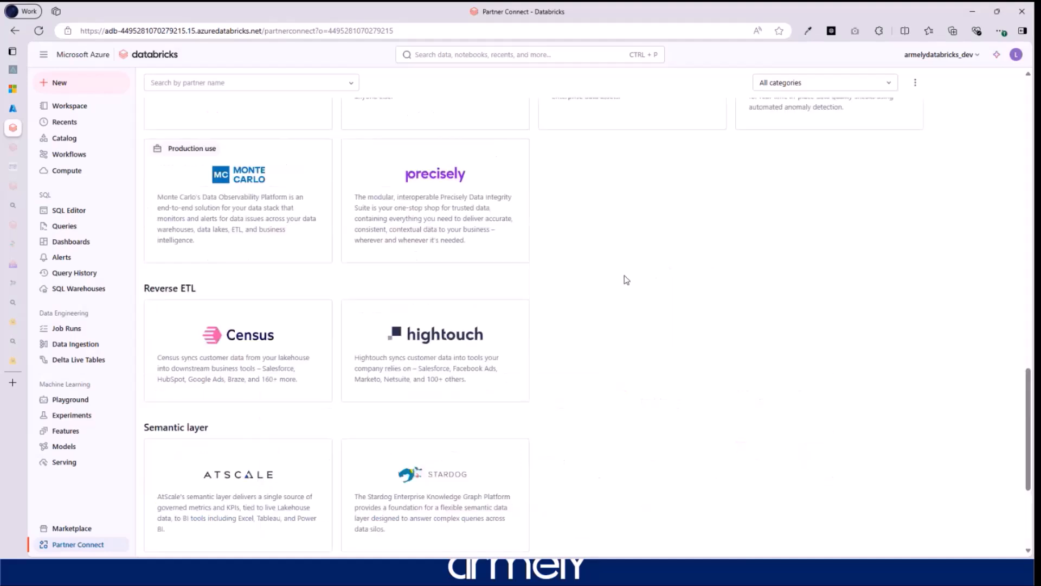
pyautogui.scroll(3, 622, 279)
pyautogui.scroll(4, 626, 279)
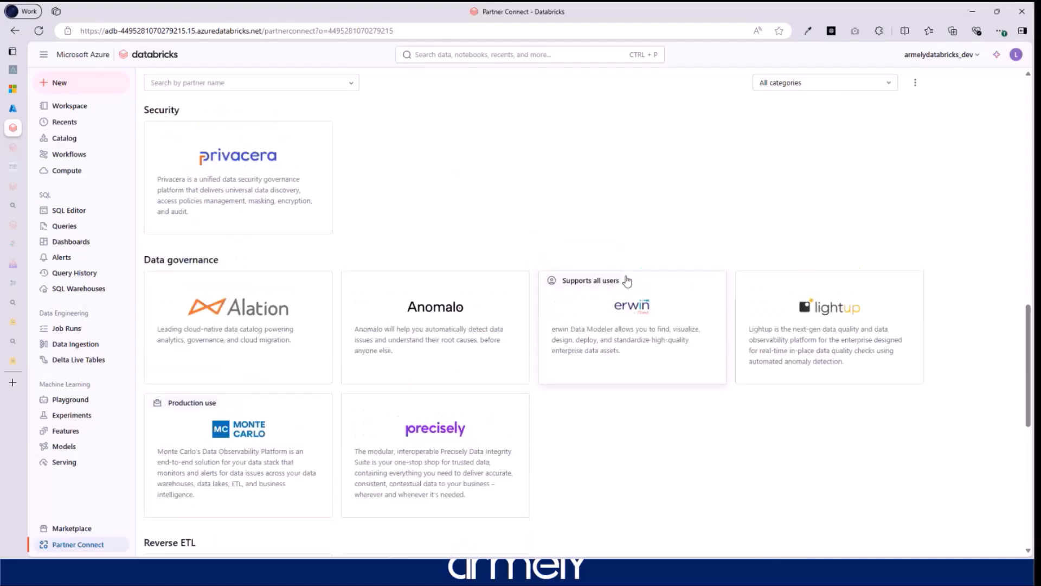
pyautogui.scroll(3, 621, 314)
pyautogui.scroll(8, 621, 313)
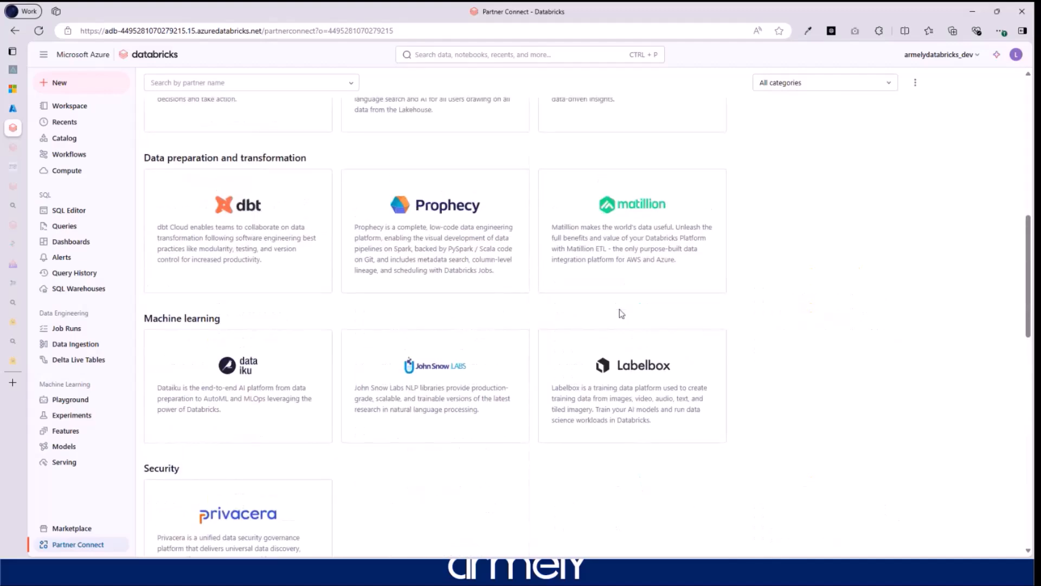
pyautogui.scroll(3, 596, 242)
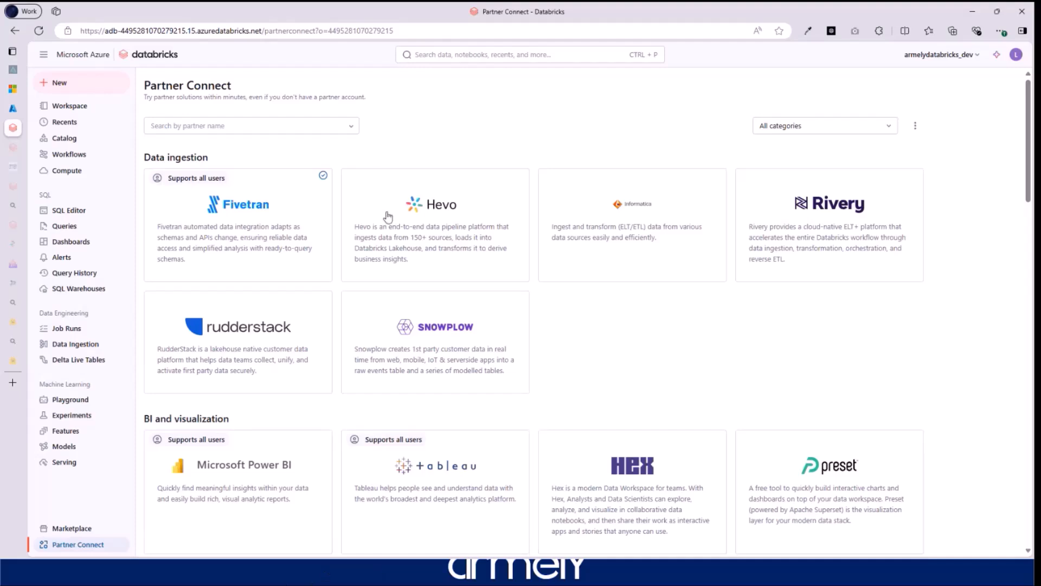
pyautogui.click(248, 578)
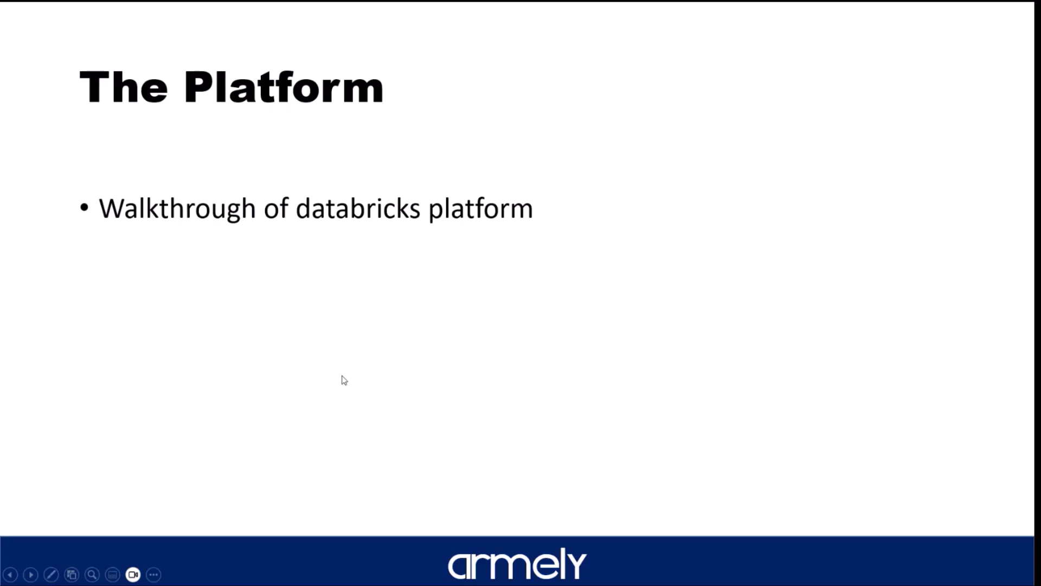
pyautogui.press('Right')
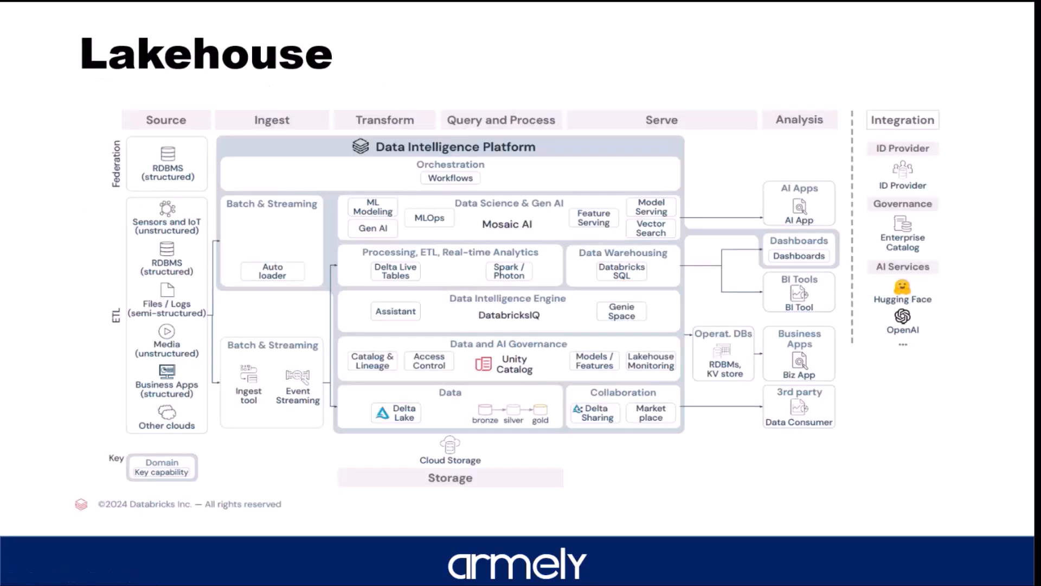